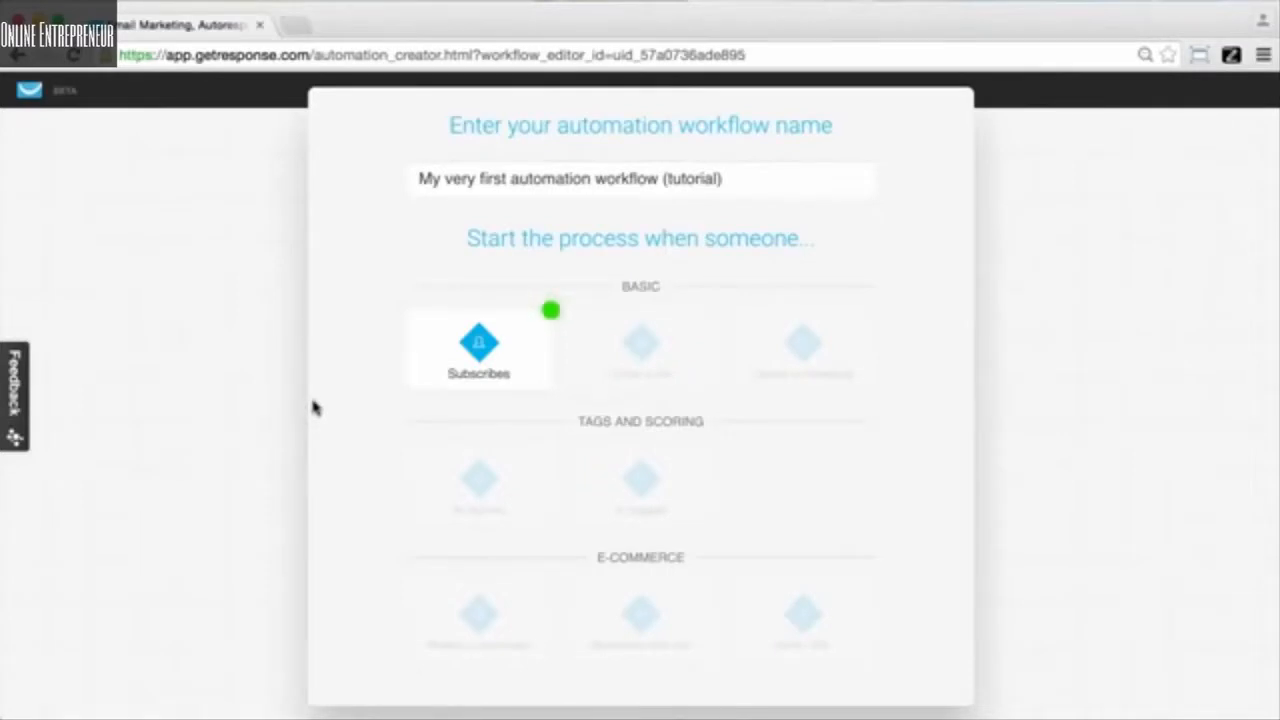
- Set the workflow trigger to the Subscribed via the form condition
left_click(470, 370)
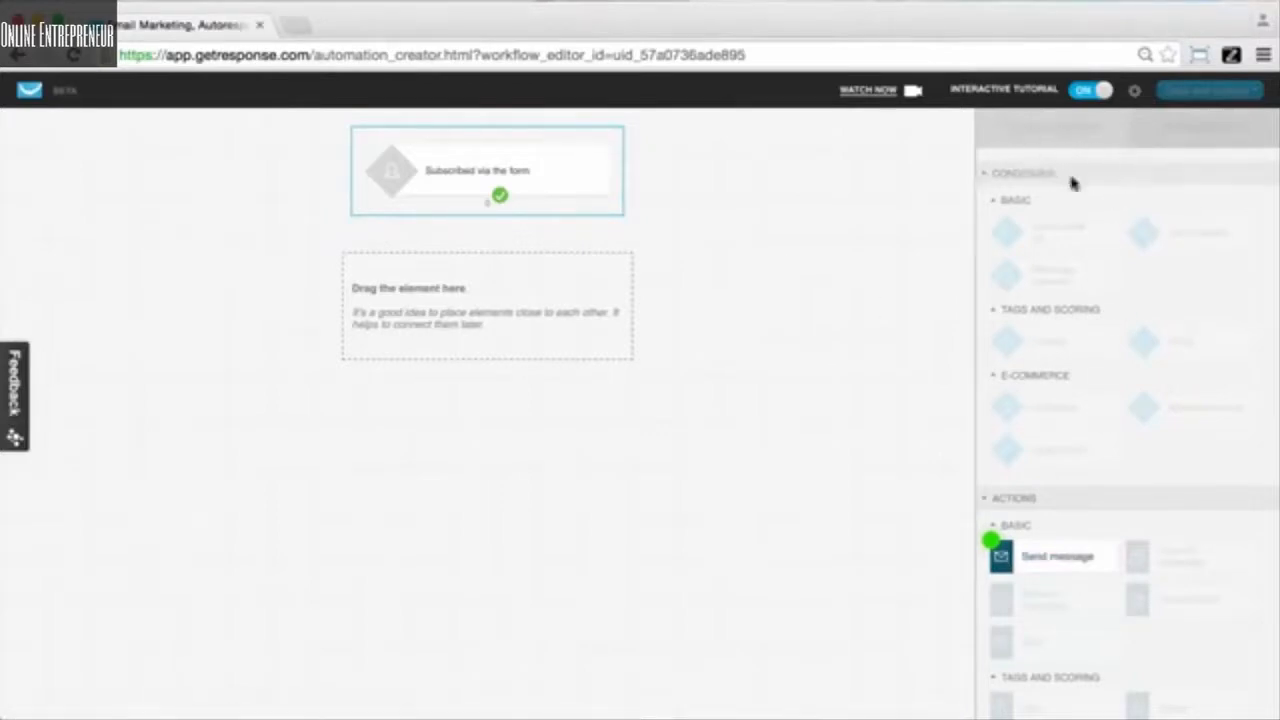
- Place a Send message action below the form-subscription trigger and connect the two
scroll(1064, 505, "down", 2)
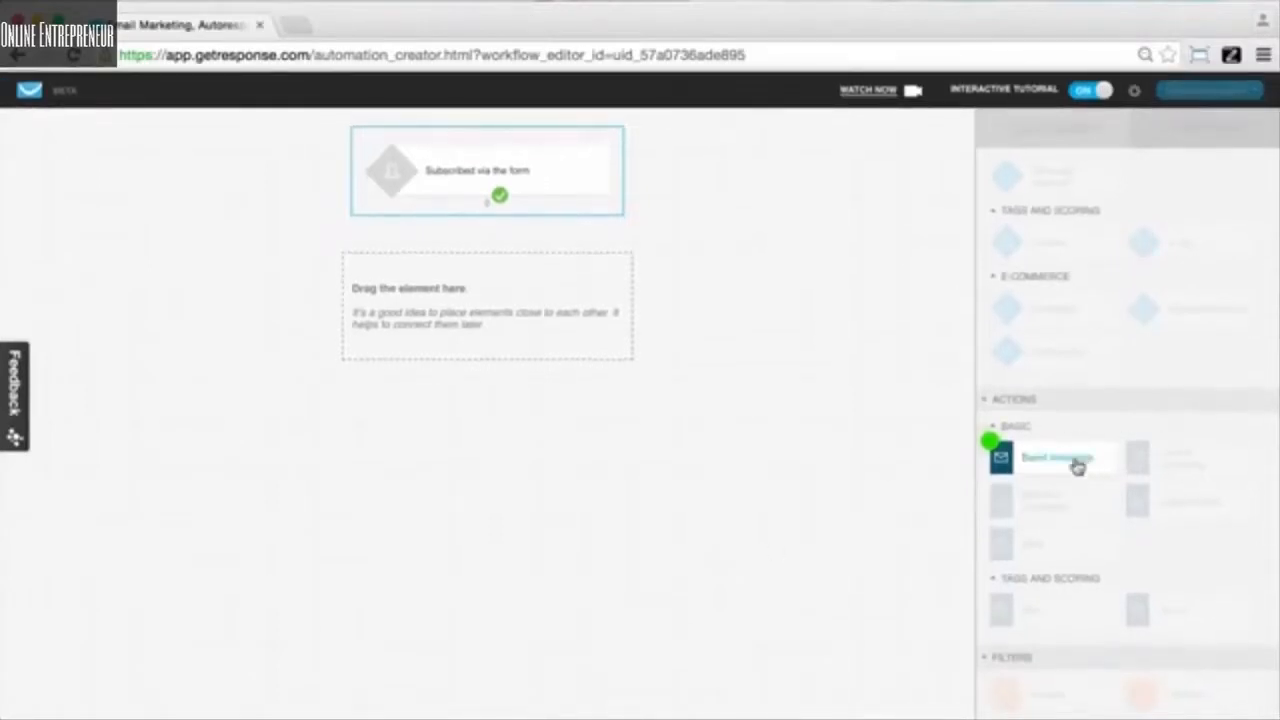
mouse_move(1077, 468)
left_mouse_down()
mouse_move(895, 520)
mouse_move(843, 371)
mouse_move(481, 268)
left_mouse_up()
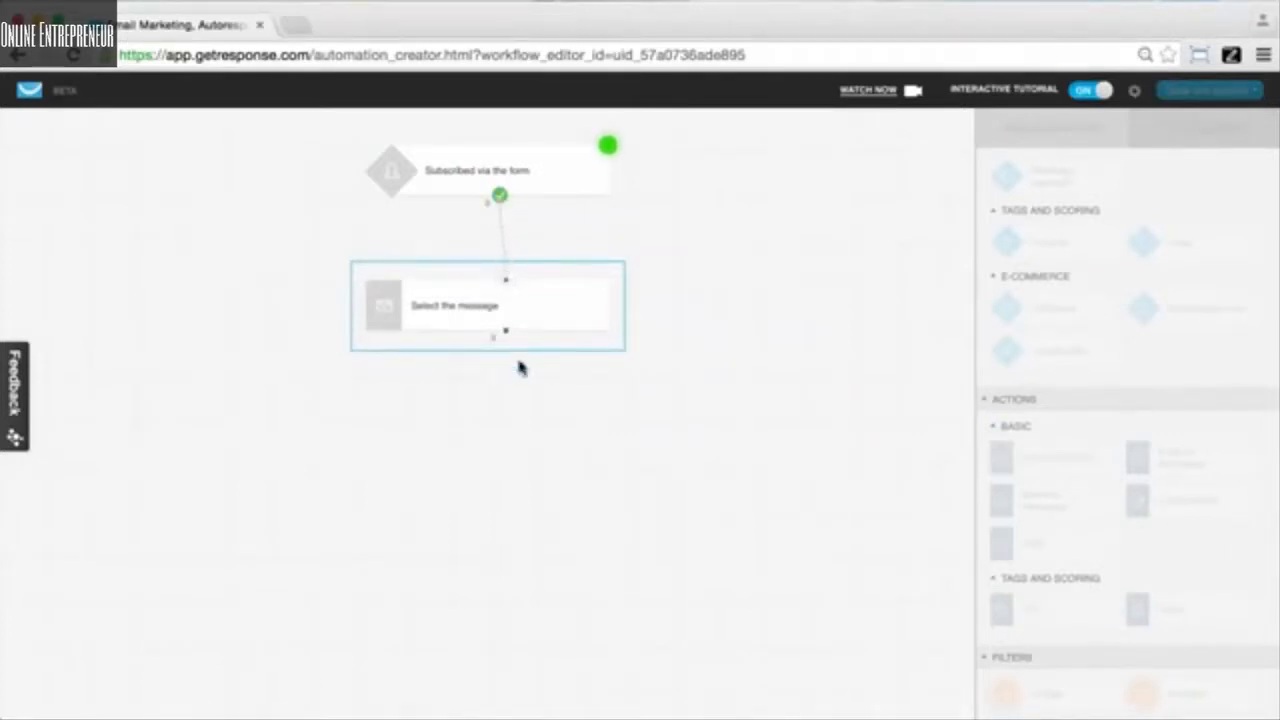
left_click_drag(505, 283, 503, 203)
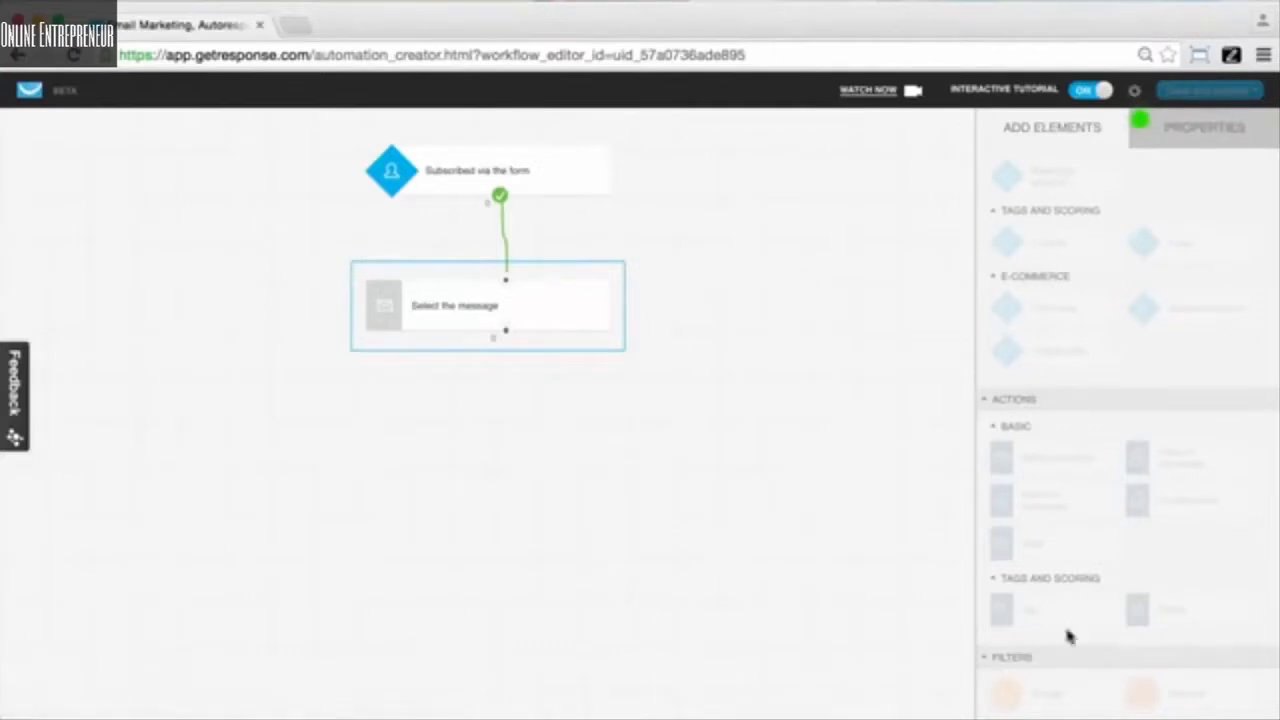
- Set the Send message action to deliver 'Tutorial message'
left_click(1215, 137)
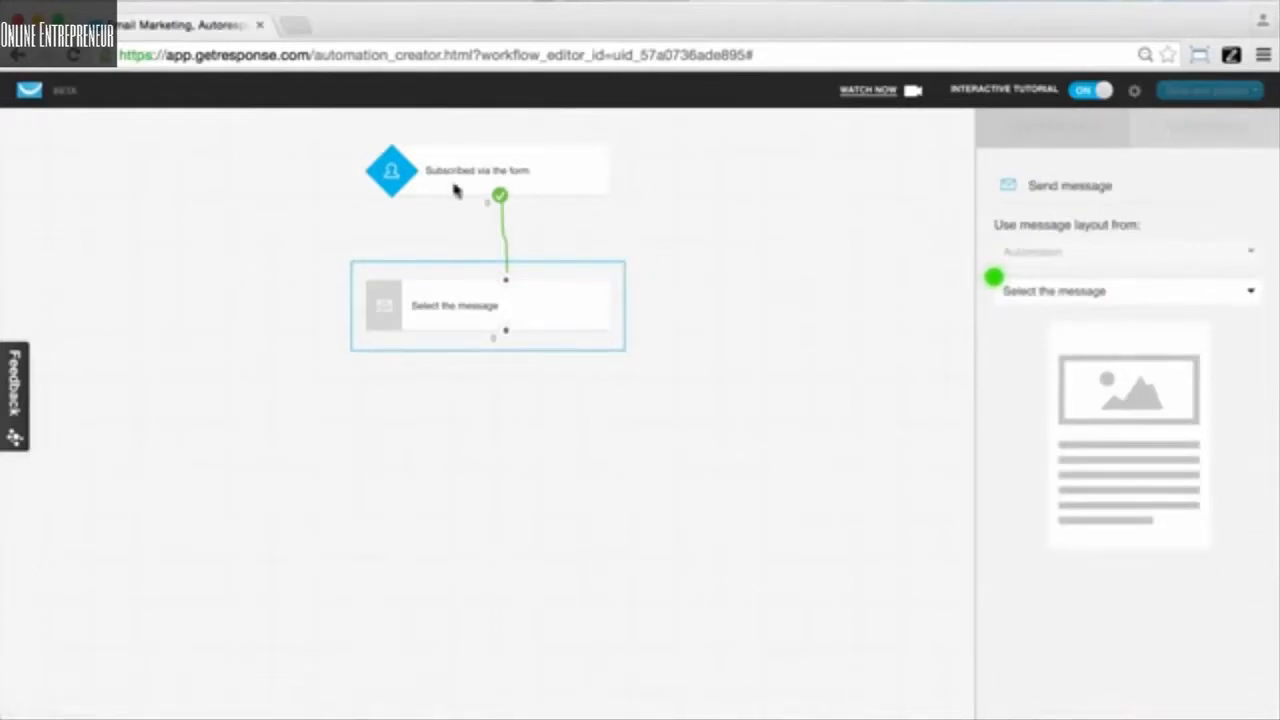
left_click(1157, 294)
left_click(1066, 338)
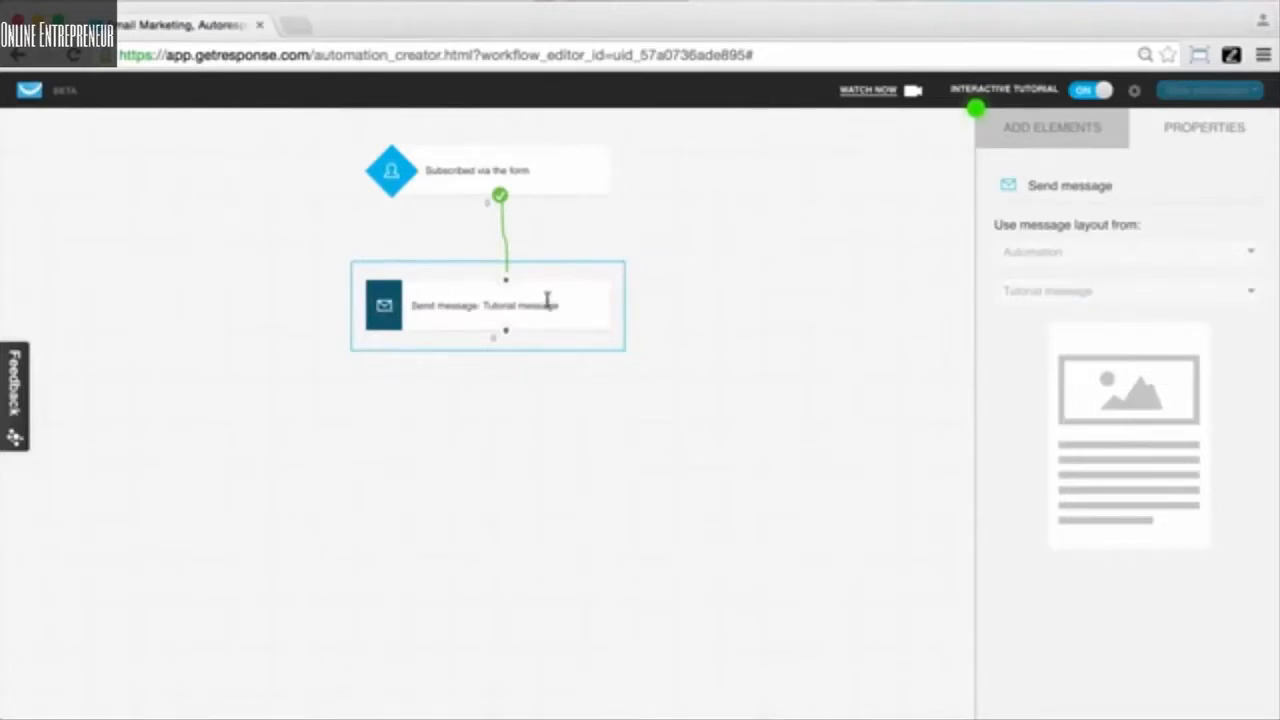
left_click(1073, 144)
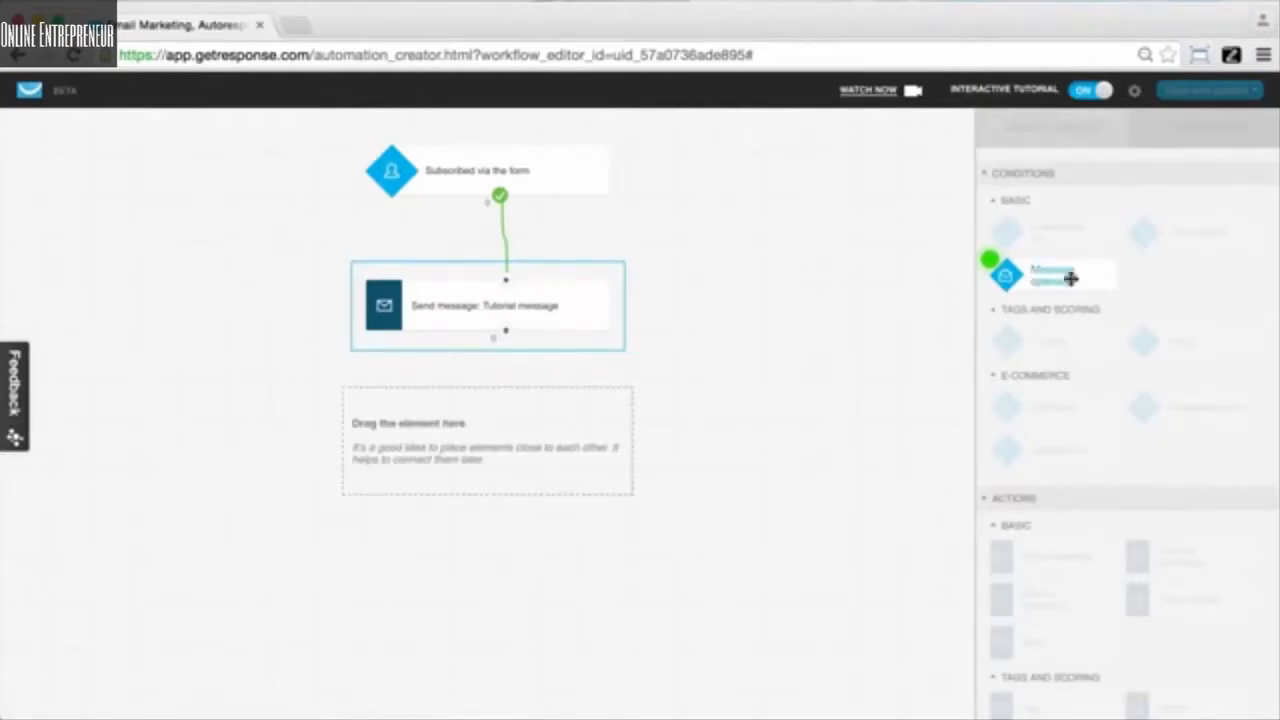
- Attach a Message opened condition beneath the Tutorial message step
left_click_drag(1071, 279, 514, 402)
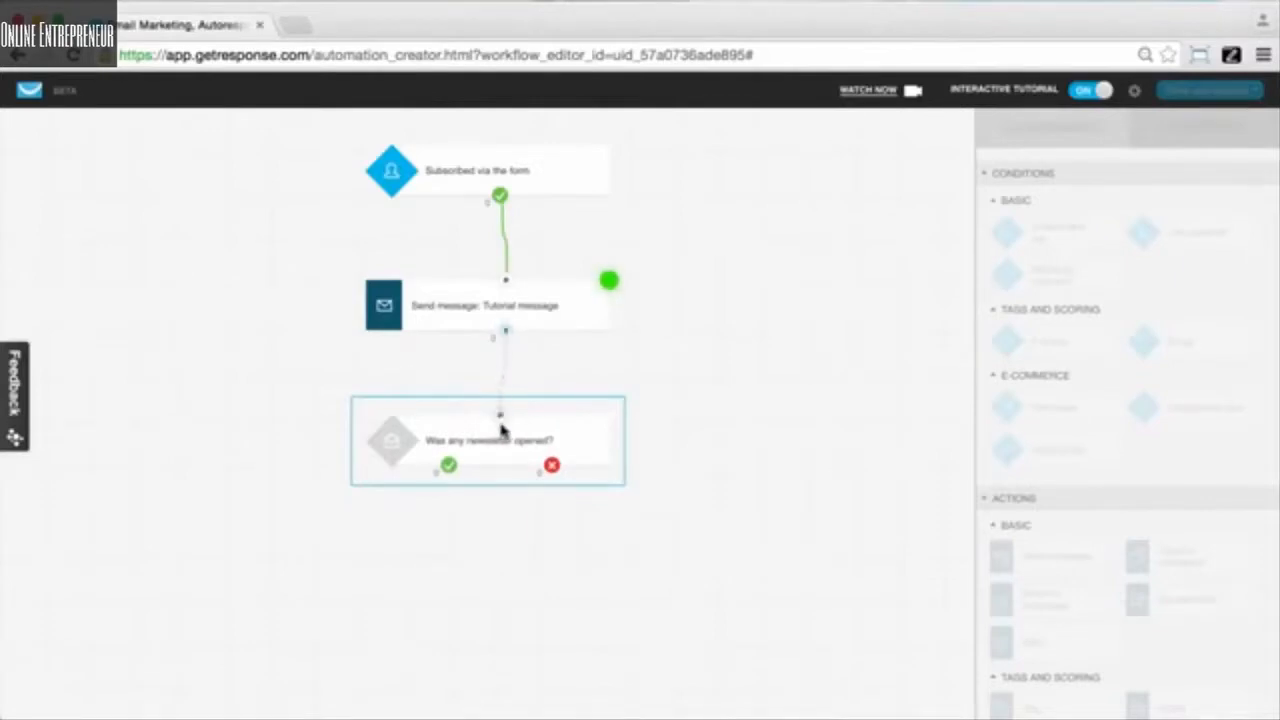
left_click_drag(502, 417, 506, 331)
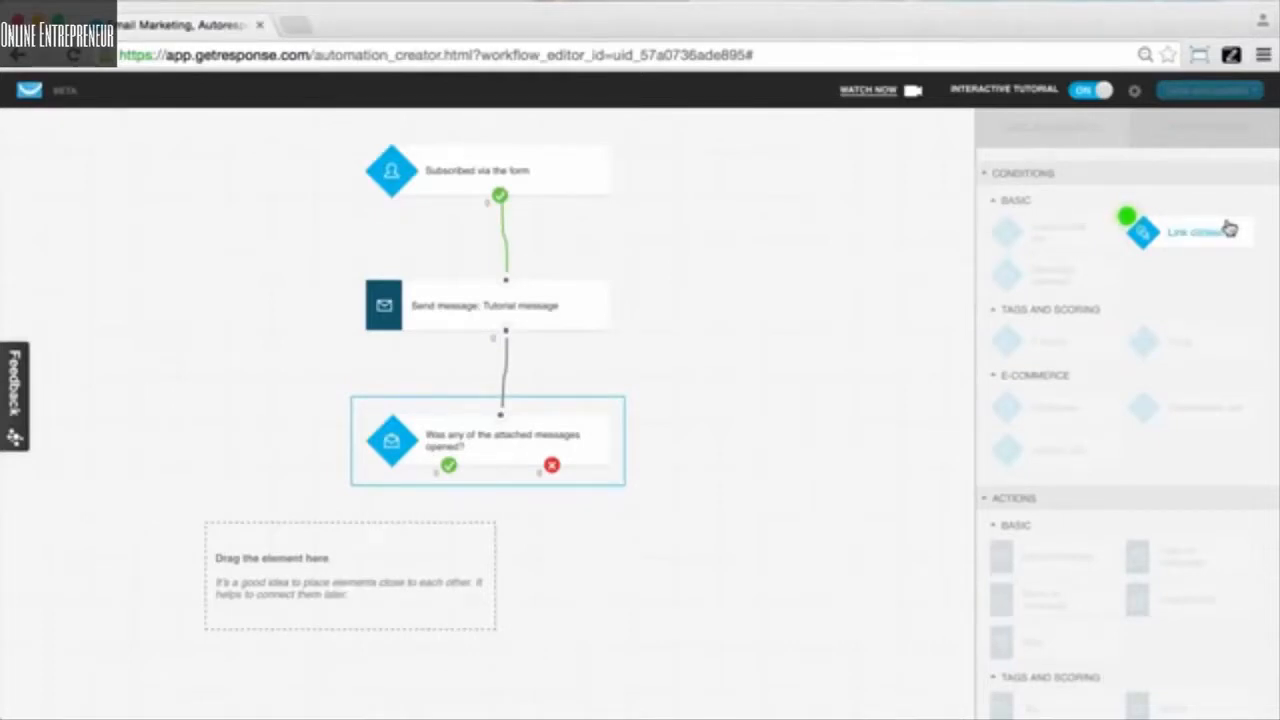
- Connect a Link clicked condition to the yes branch of the Message opened condition
left_click_drag(1228, 221, 352, 553)
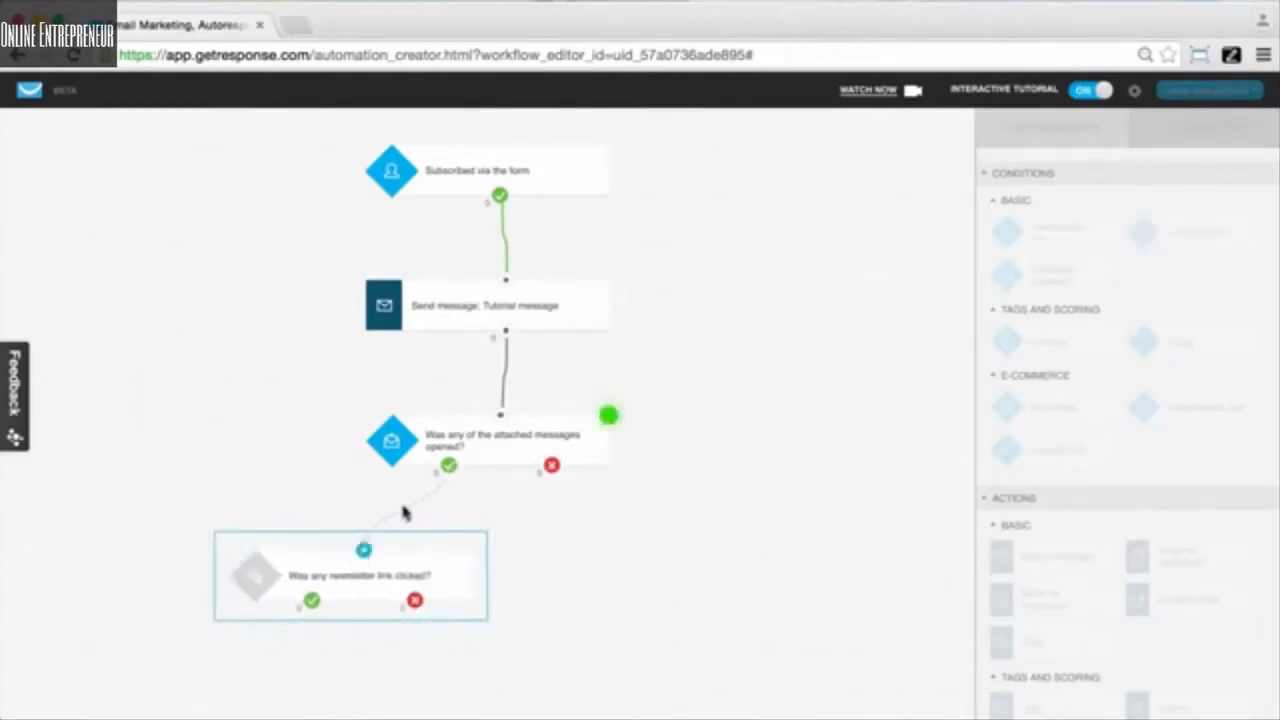
left_click_drag(380, 546, 452, 472)
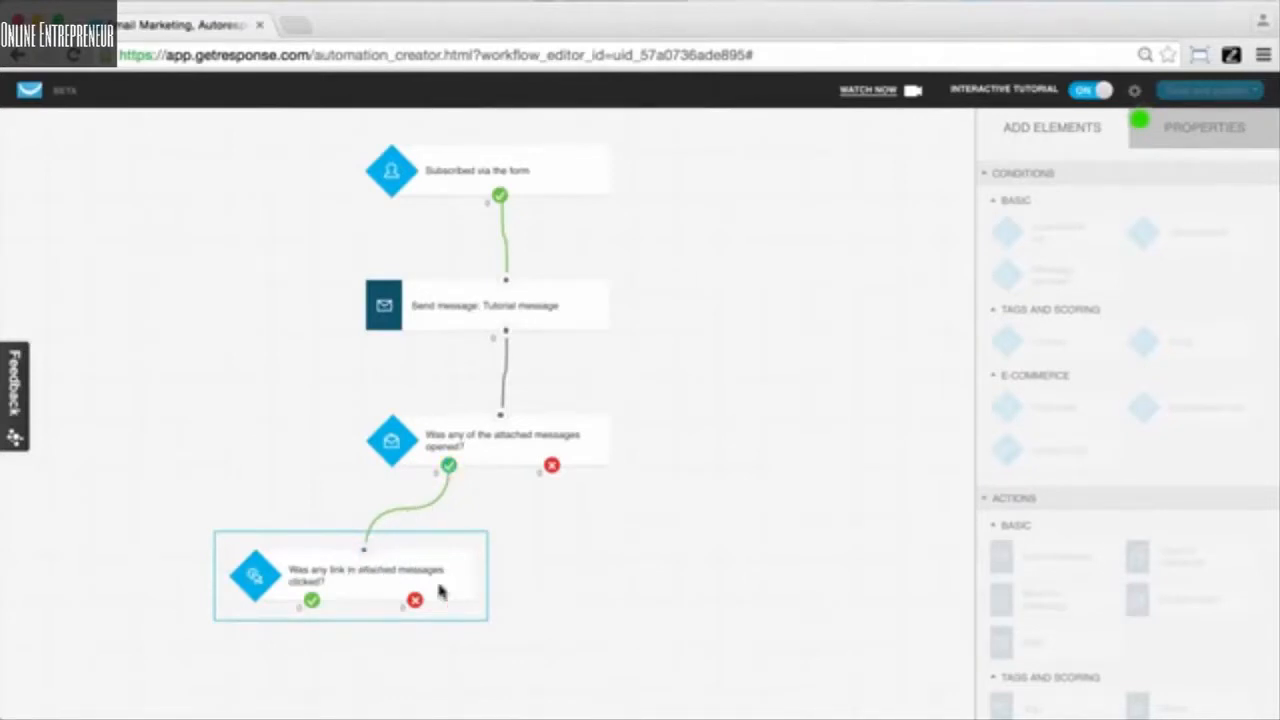
- Set the link condition to Automation layout, watching a specific link in Tutorial message
left_click(1156, 136)
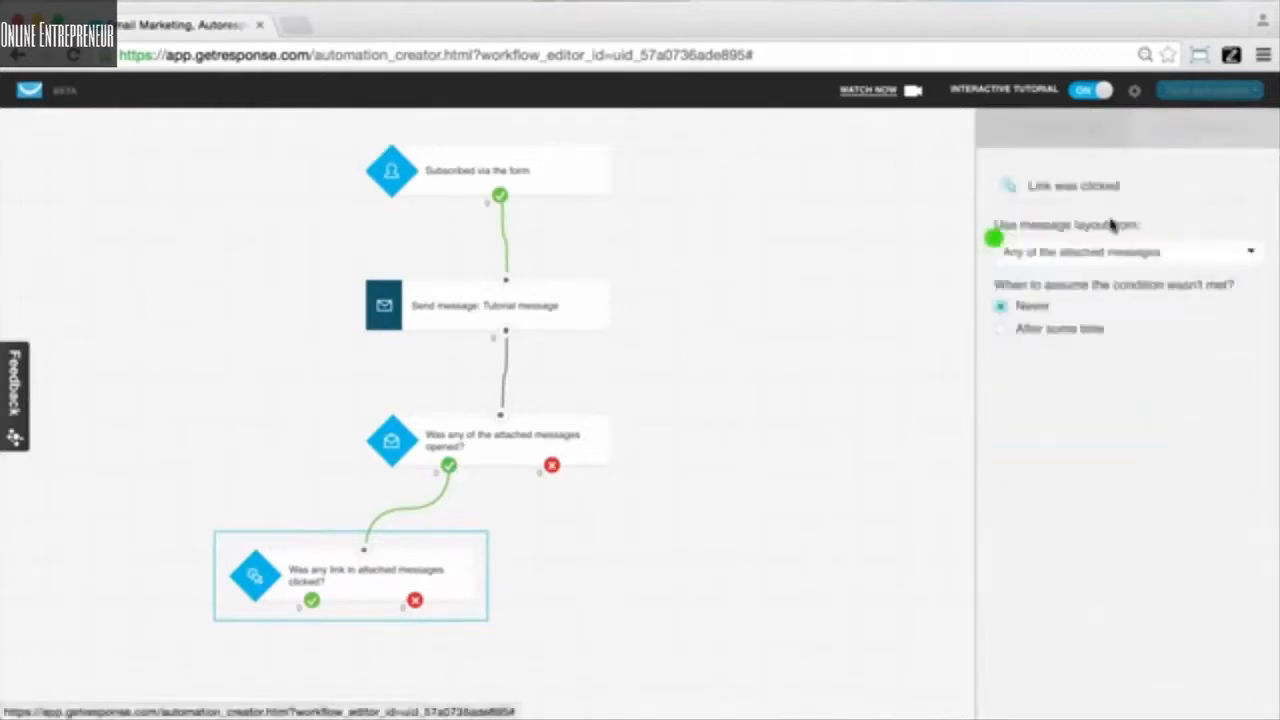
left_click(1094, 256)
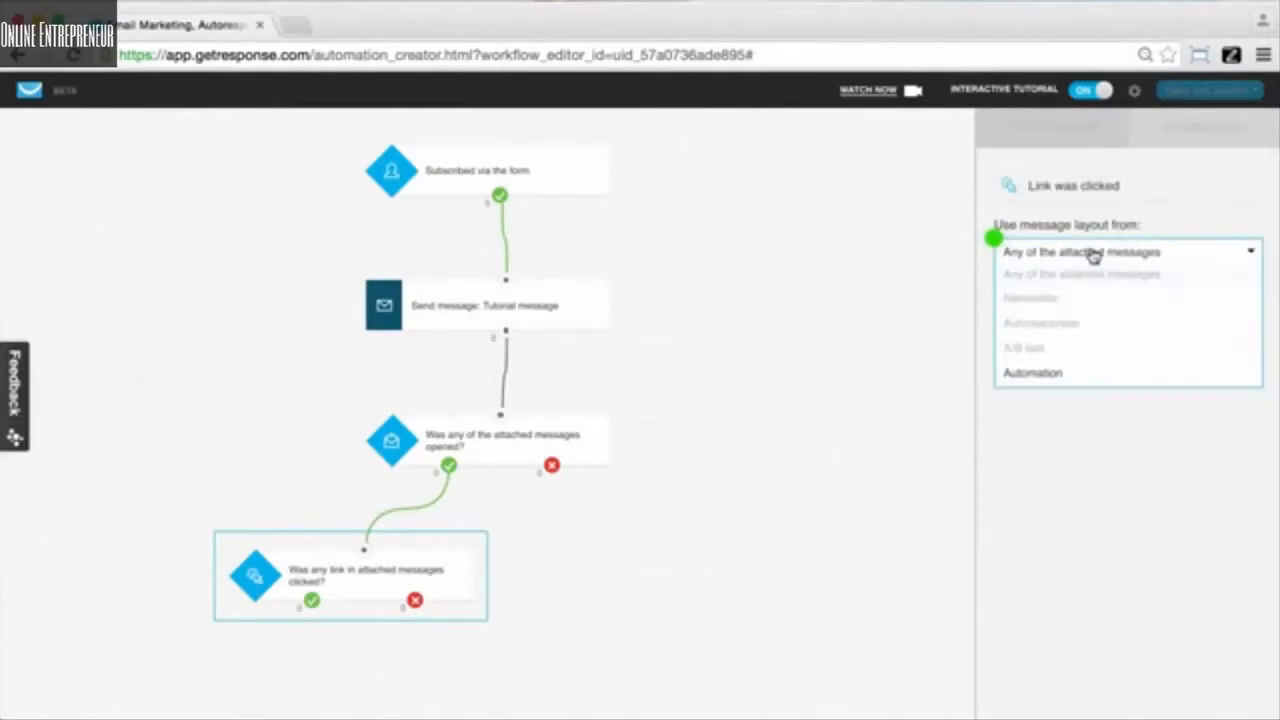
left_click(1032, 374)
left_click(1098, 298)
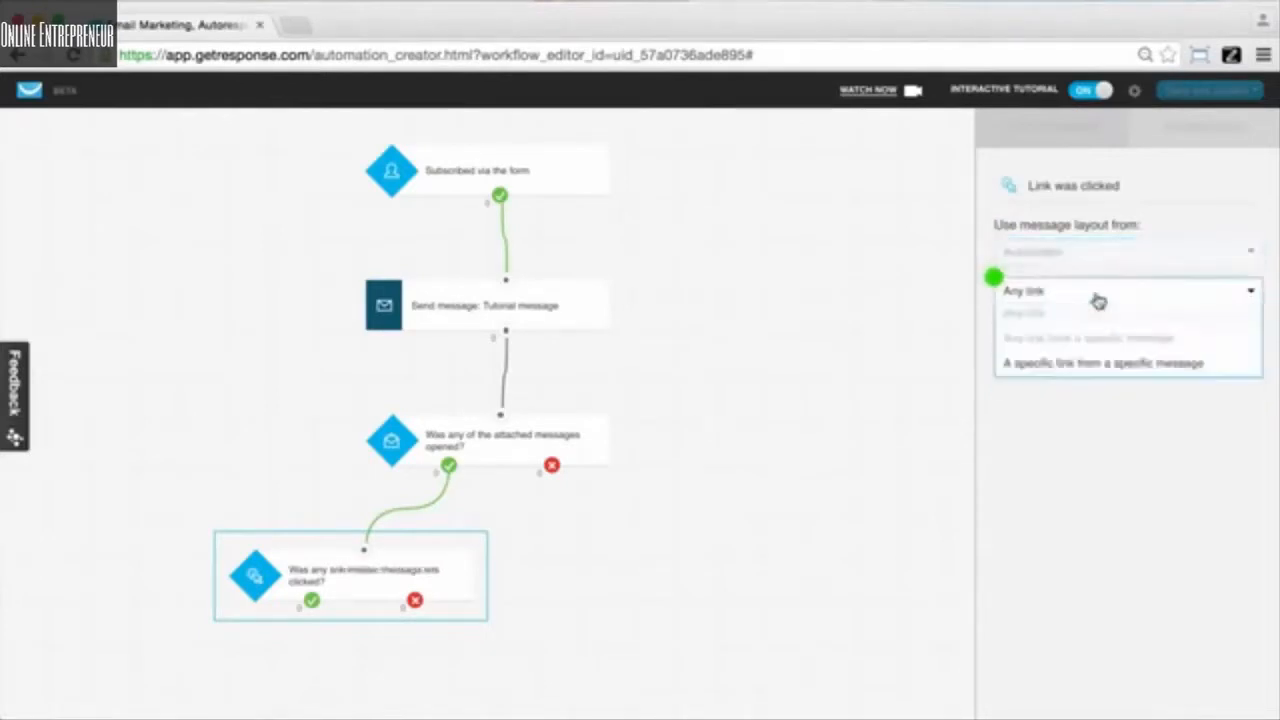
left_click(1072, 363)
left_click(1105, 356)
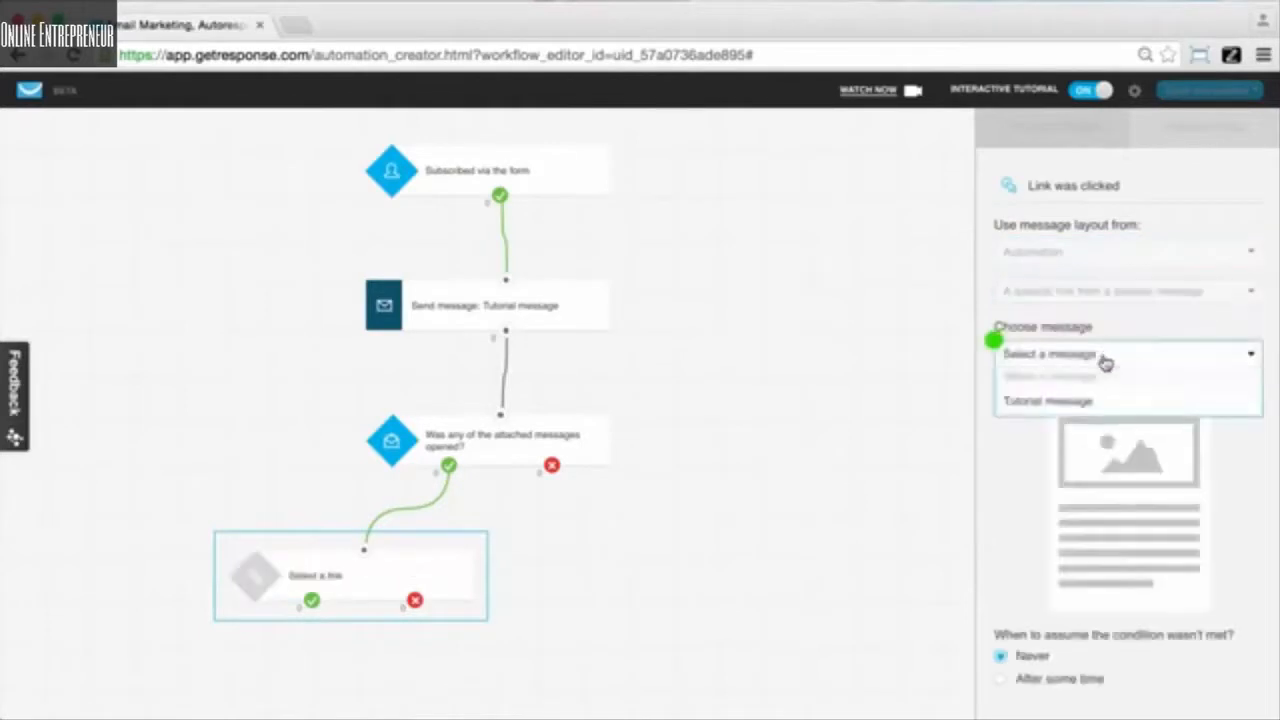
left_click(1040, 402)
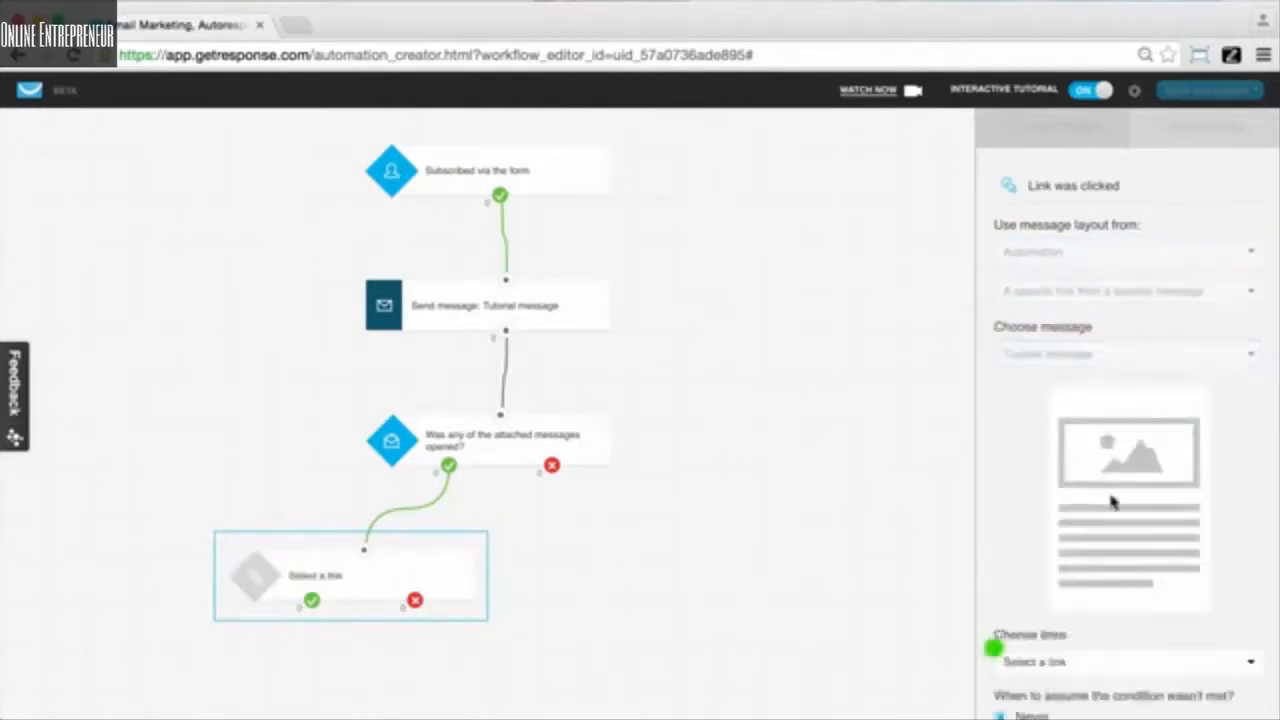
left_click(1083, 603)
left_click(1066, 648)
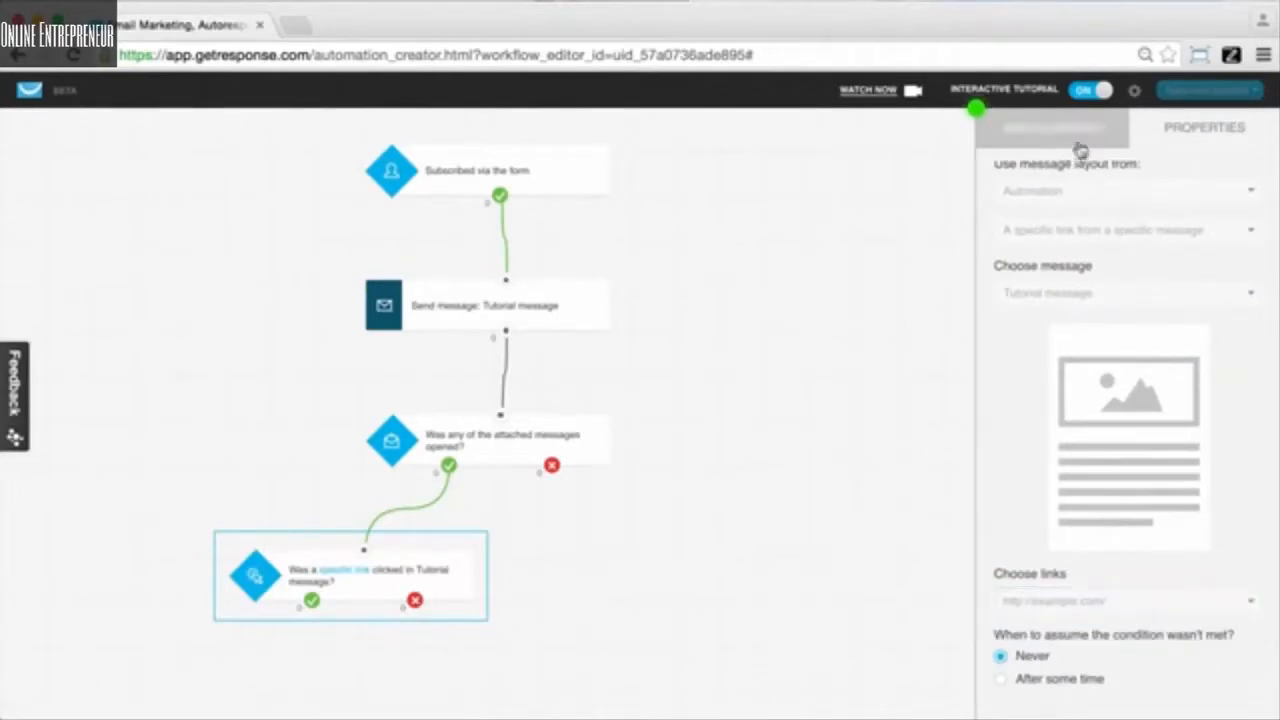
left_click(1080, 150)
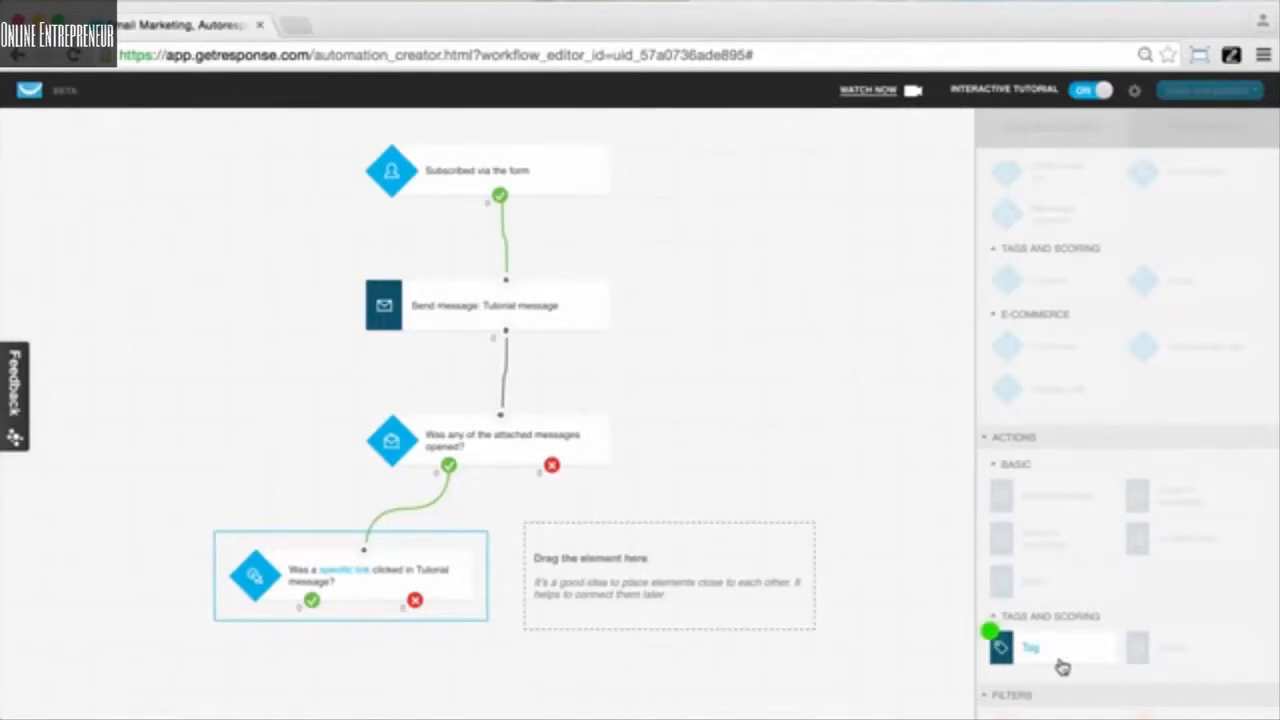
- Place a Tag action on the canvas for the not-opened branch
left_click_drag(1062, 667, 552, 466)
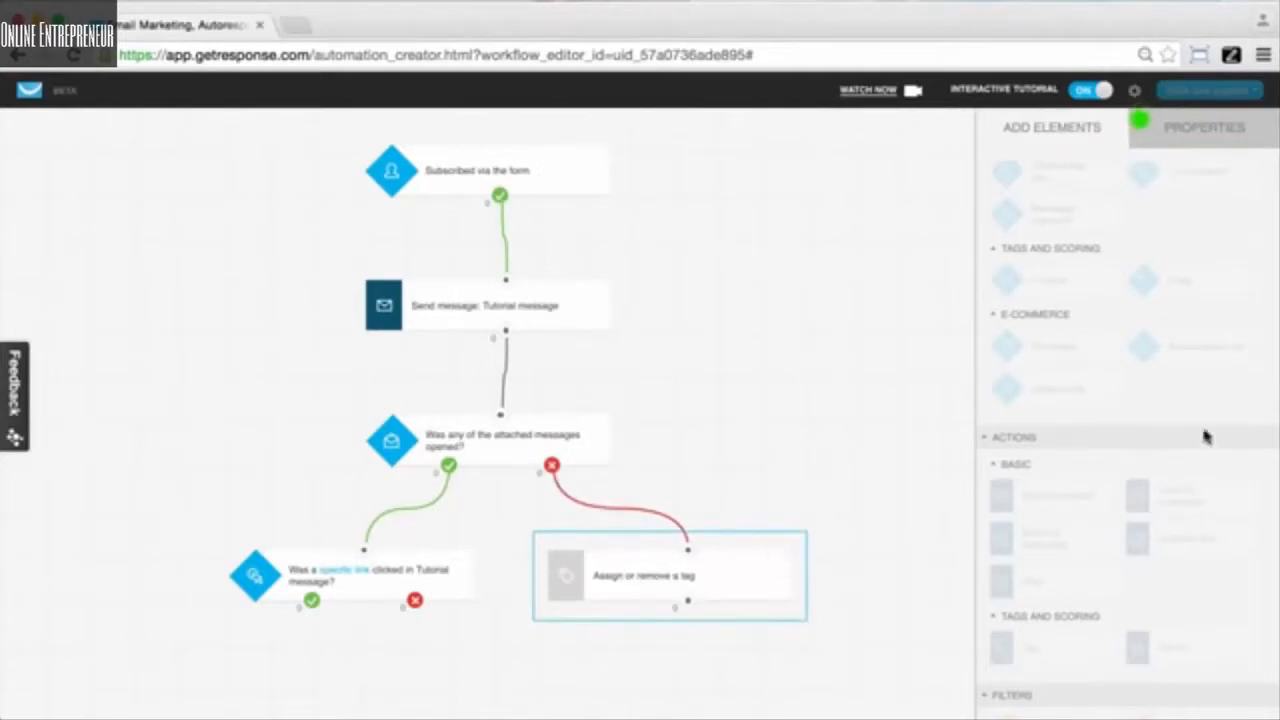
- Create and assign the new tag 'inactive_7' in the Tag action's properties
left_click(1200, 135)
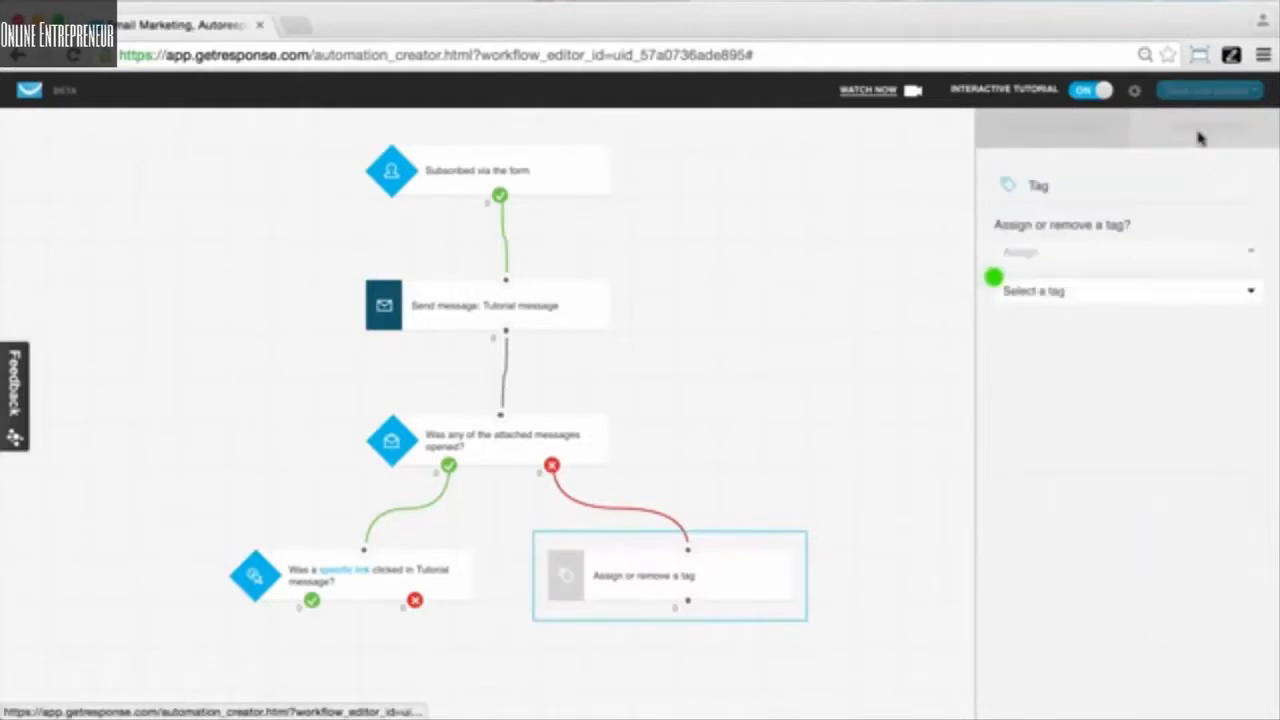
left_click(1079, 289)
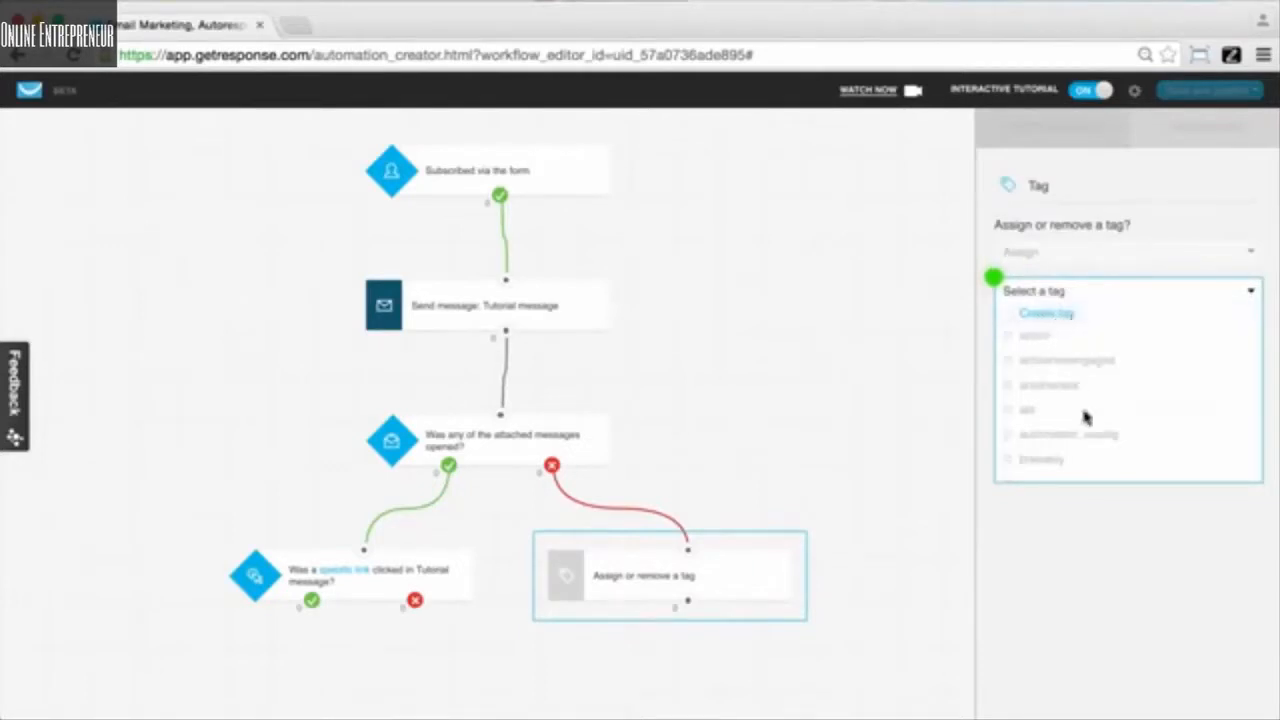
scroll(1087, 413, "down", 5)
scroll(1087, 413, "up", 5)
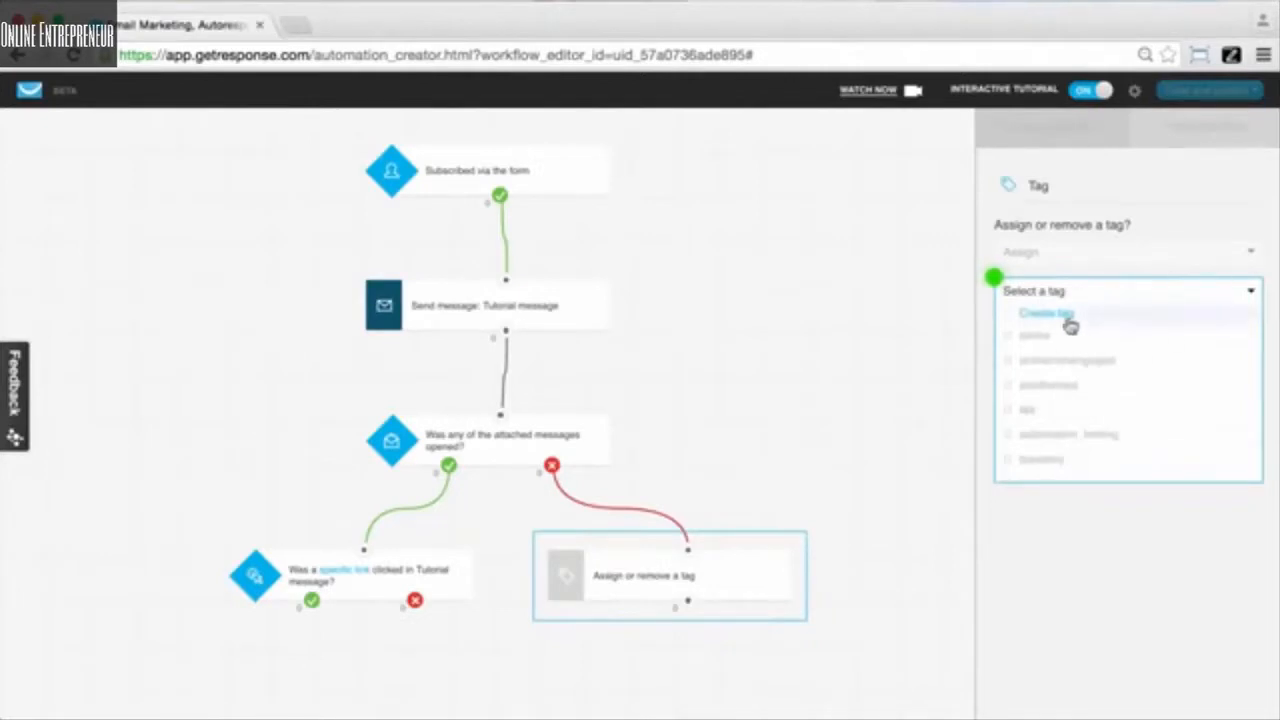
left_click(1068, 318)
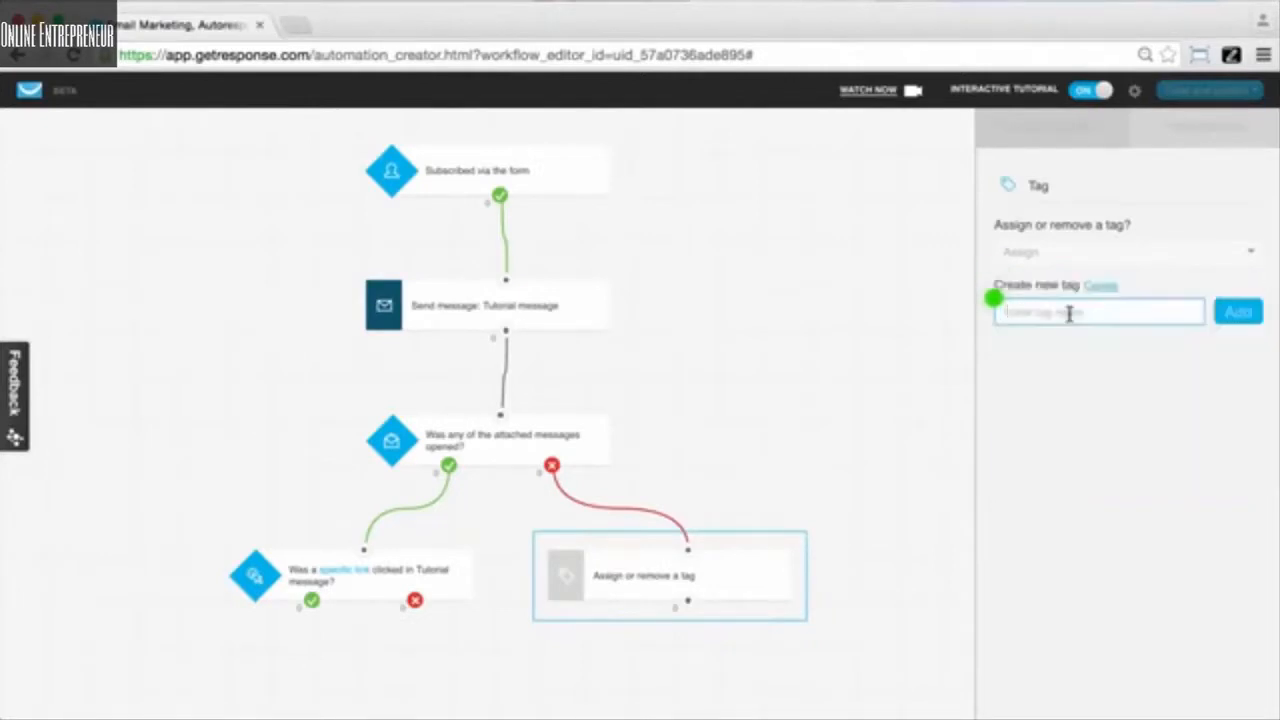
type("inactive_7")
left_click(1253, 324)
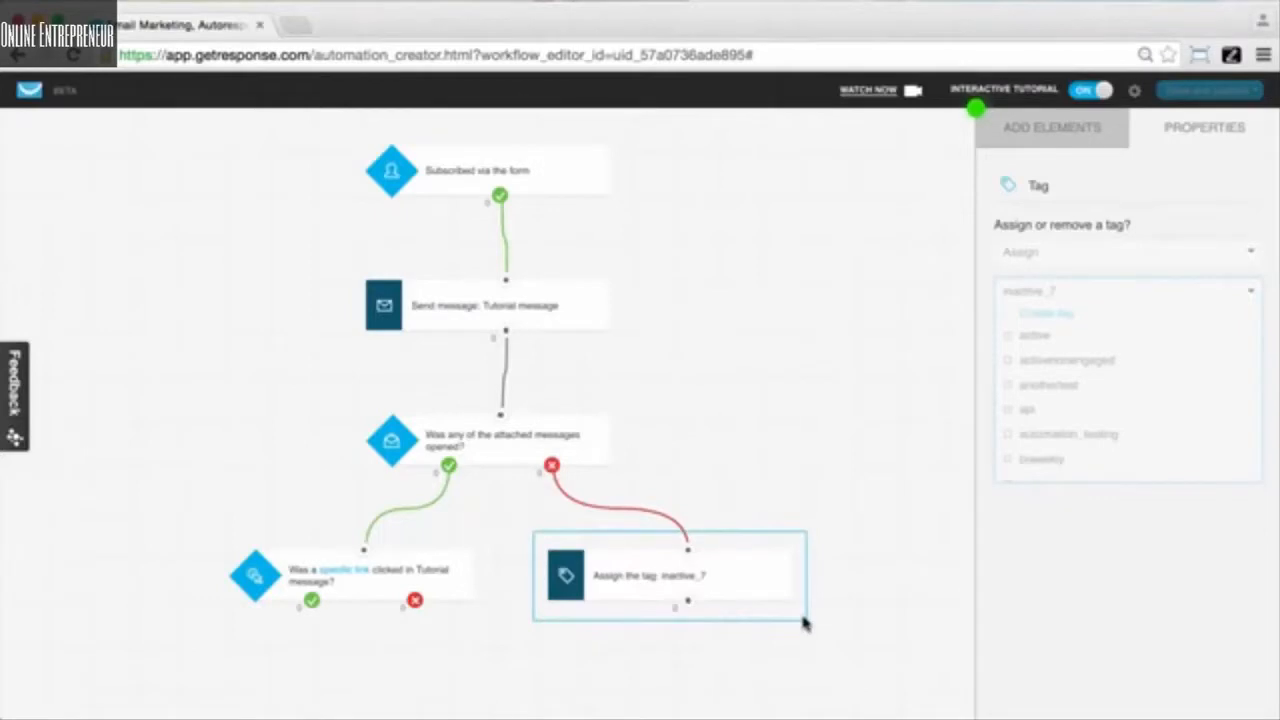
left_click(1053, 150)
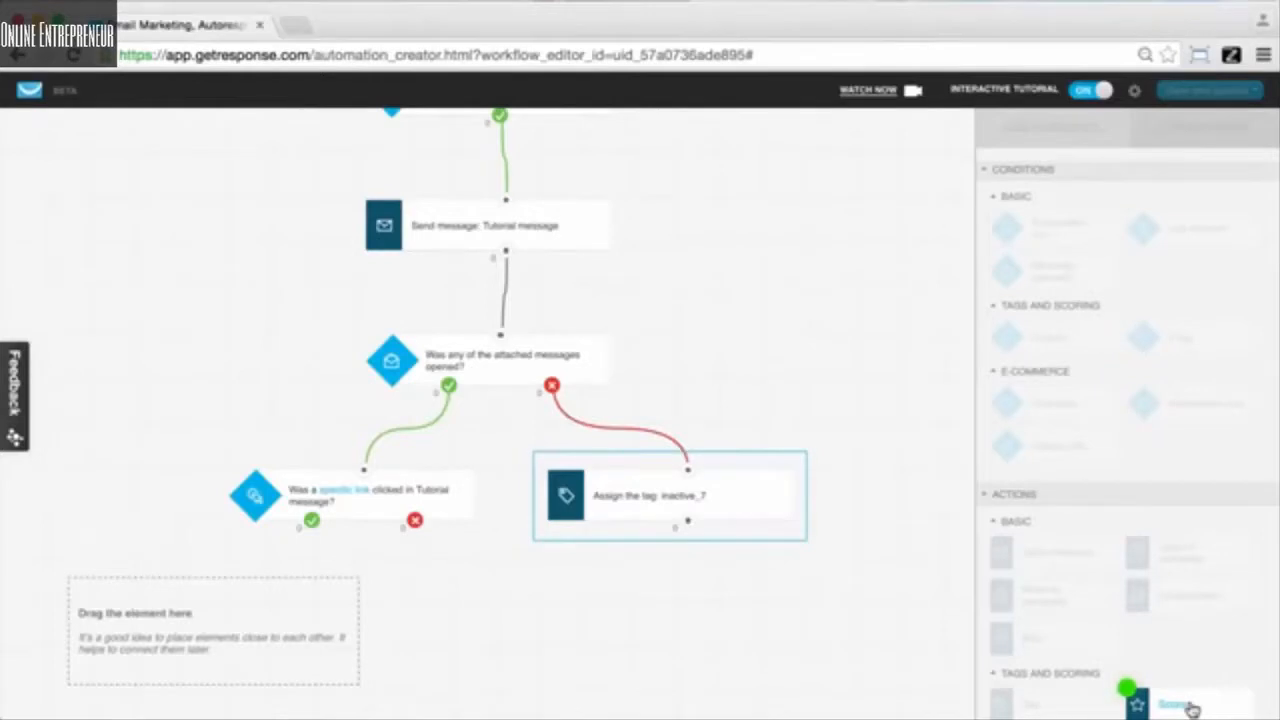
- Connect a Score action to the link-clicked yes branch, adding 100 points
left_click_drag(1190, 708, 229, 594)
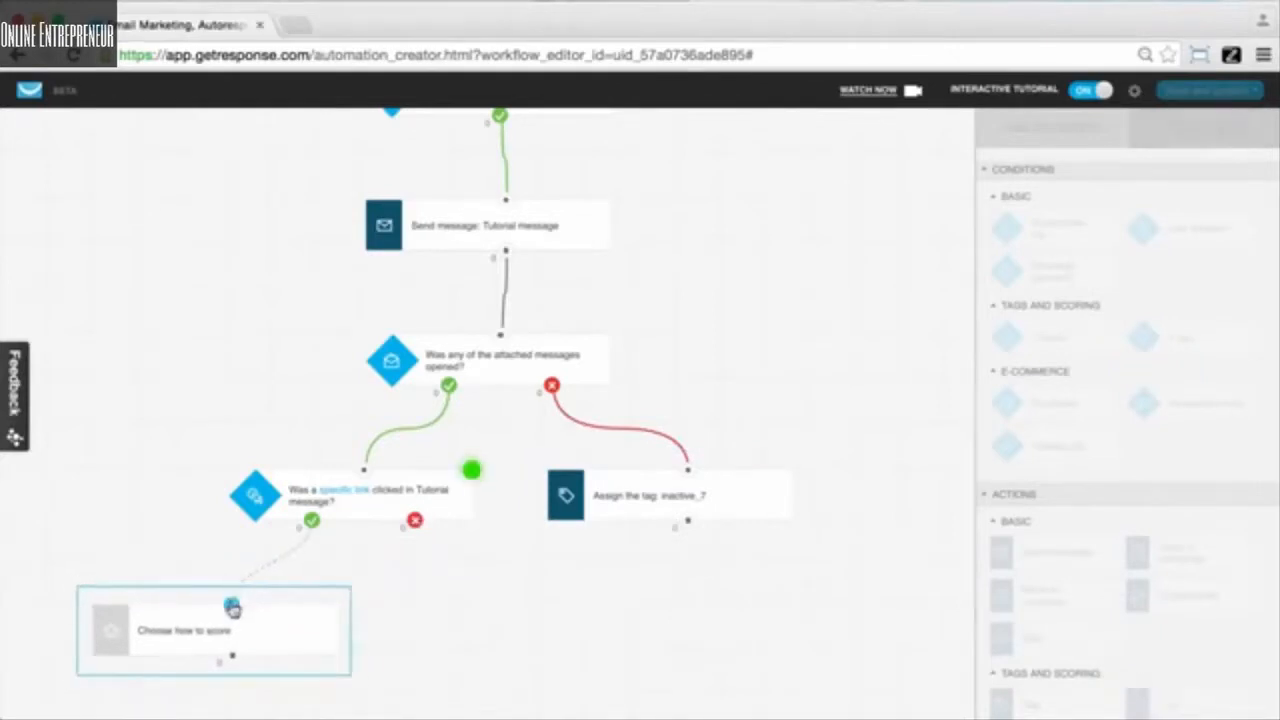
left_click_drag(231, 605, 312, 521)
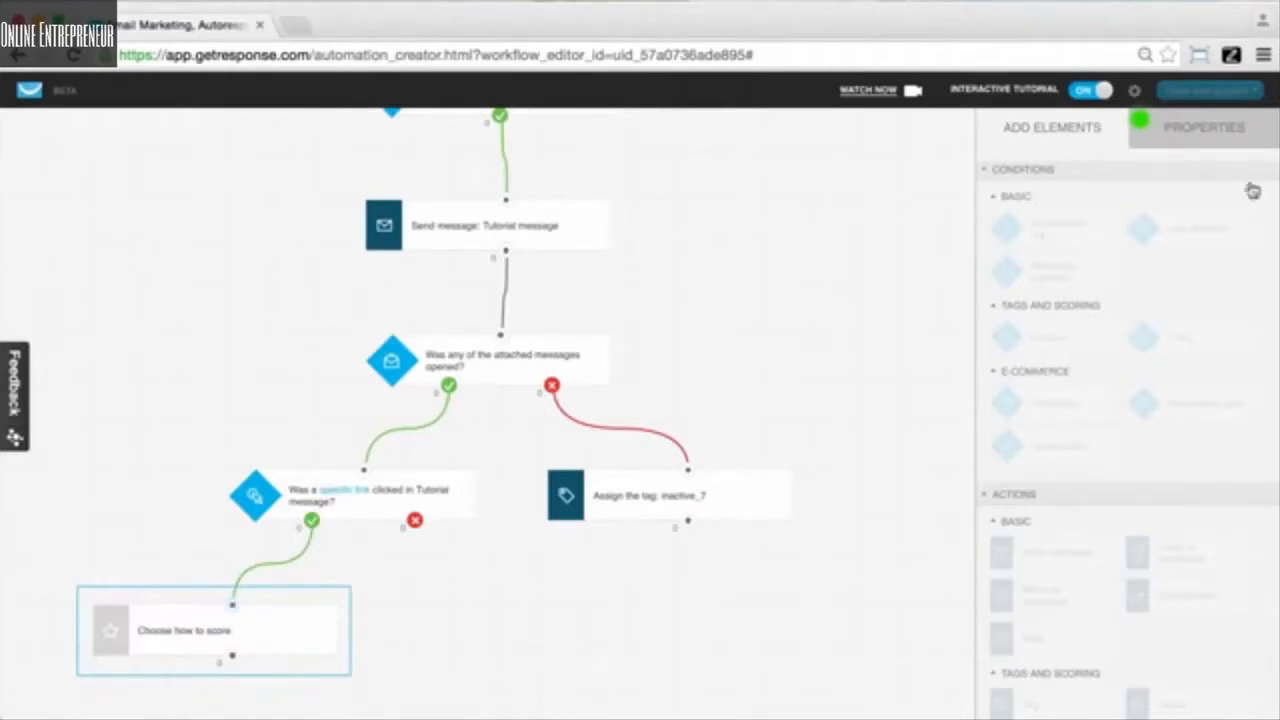
left_click(1228, 146)
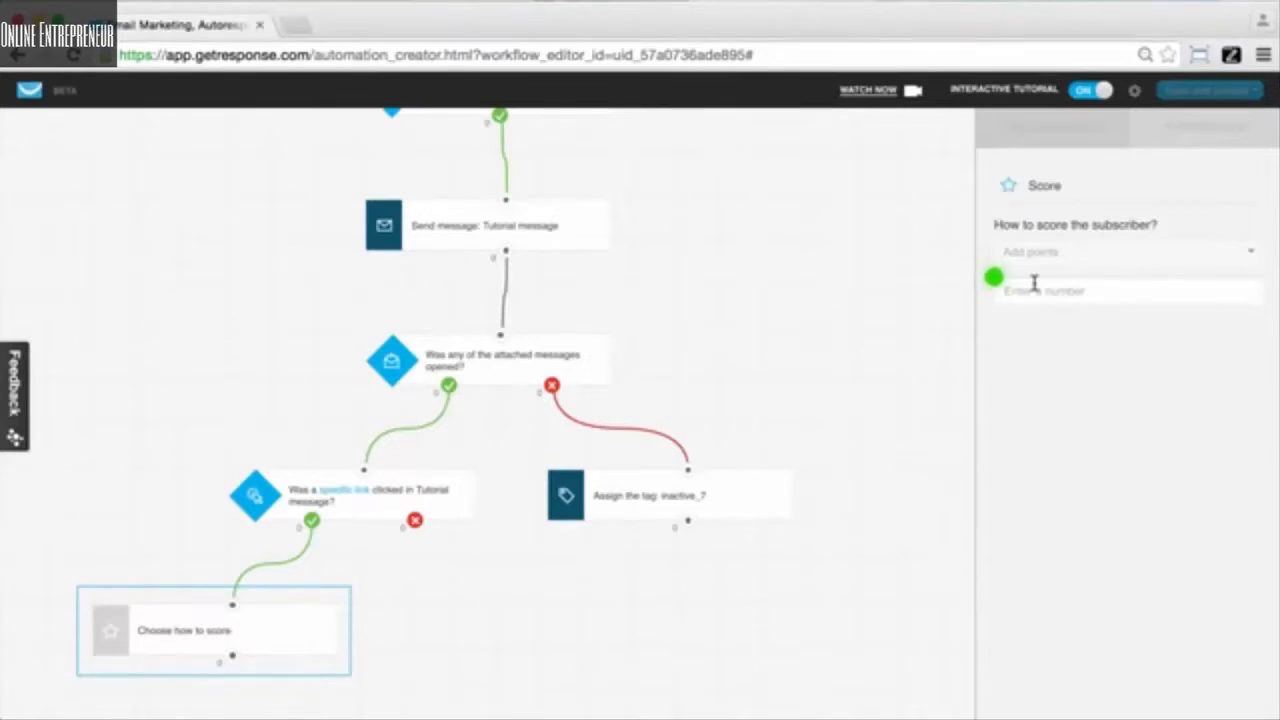
left_click(1034, 289)
type("100")
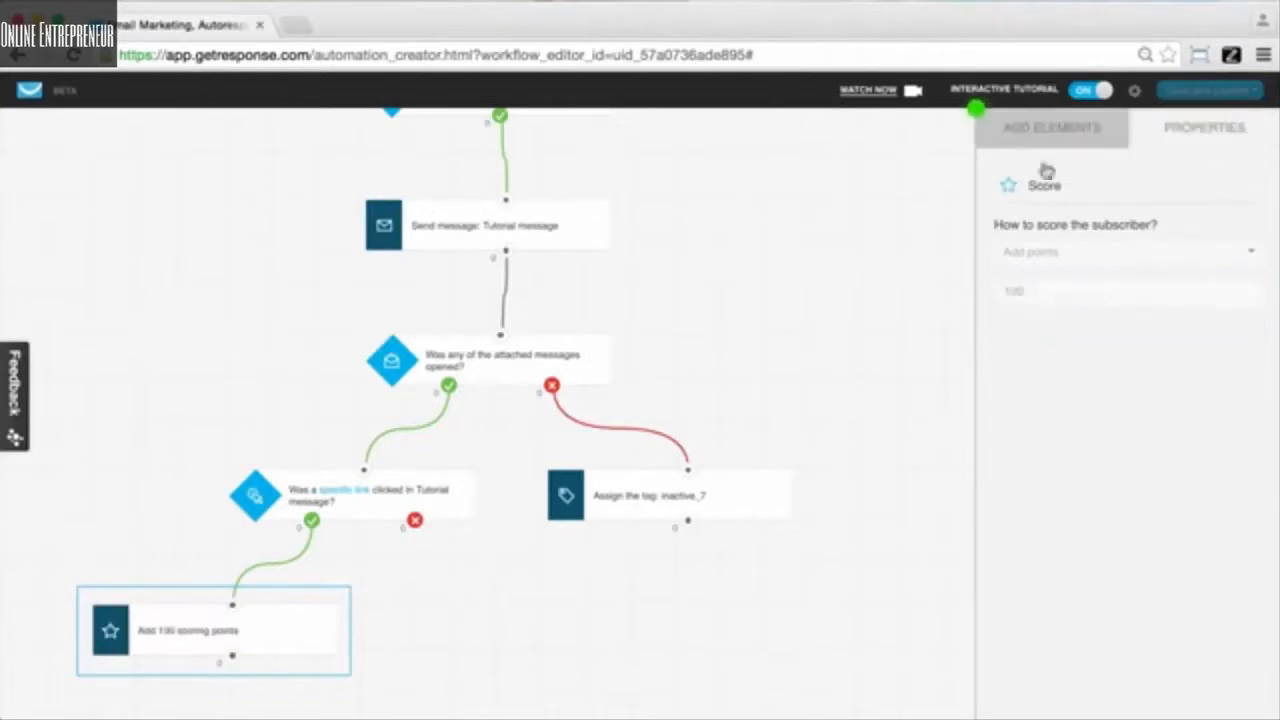
left_click(1043, 126)
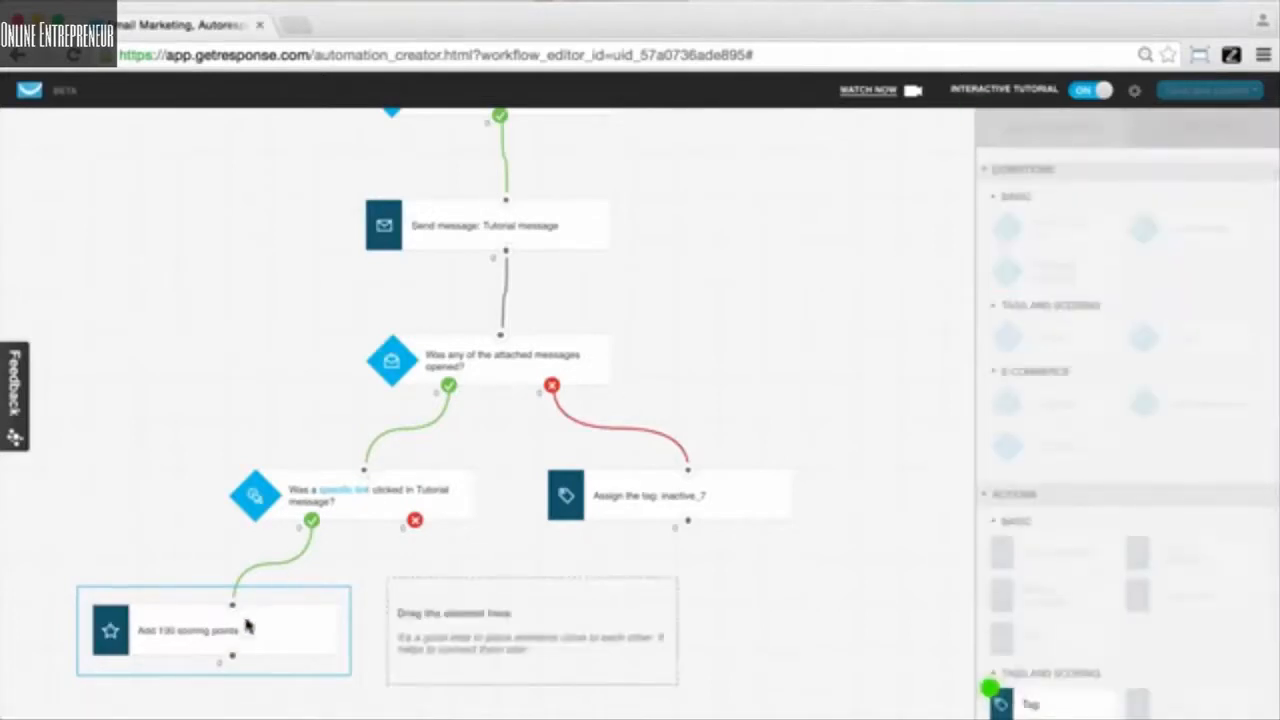
- Add a Tag action and connect it to the link condition's no branch
scroll(1137, 610, "down", 2)
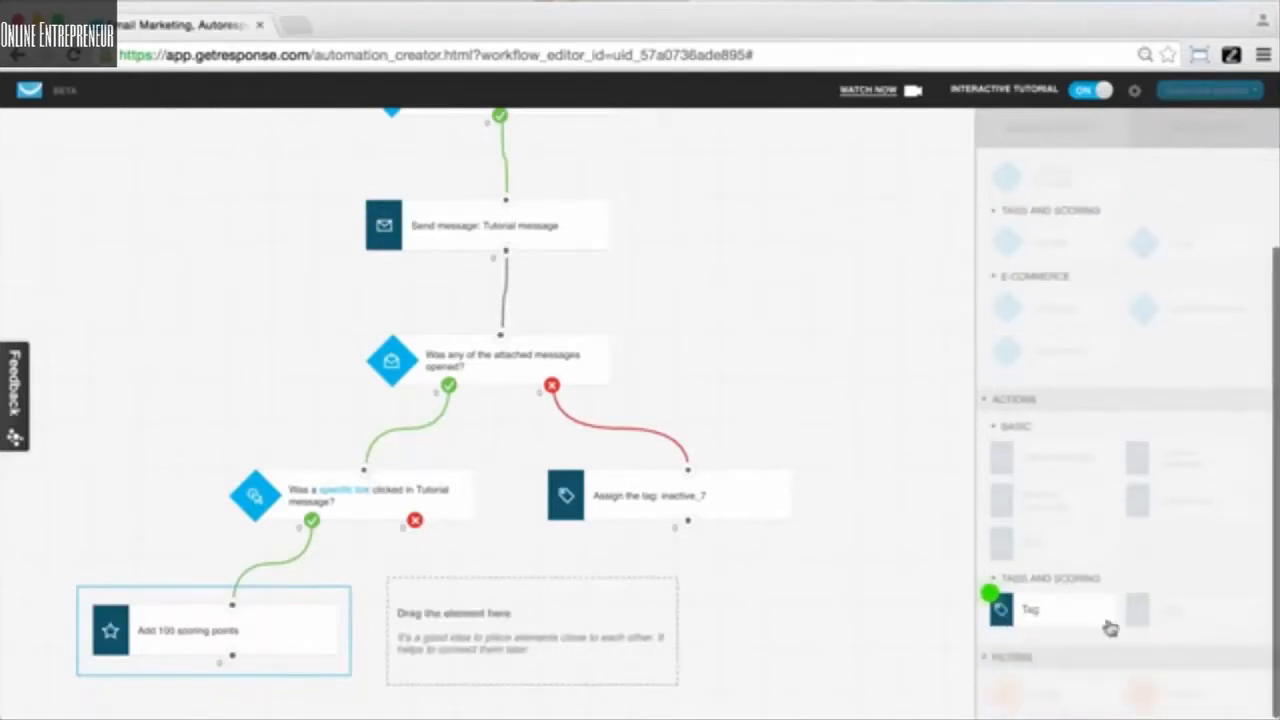
left_click_drag(1099, 613, 518, 597)
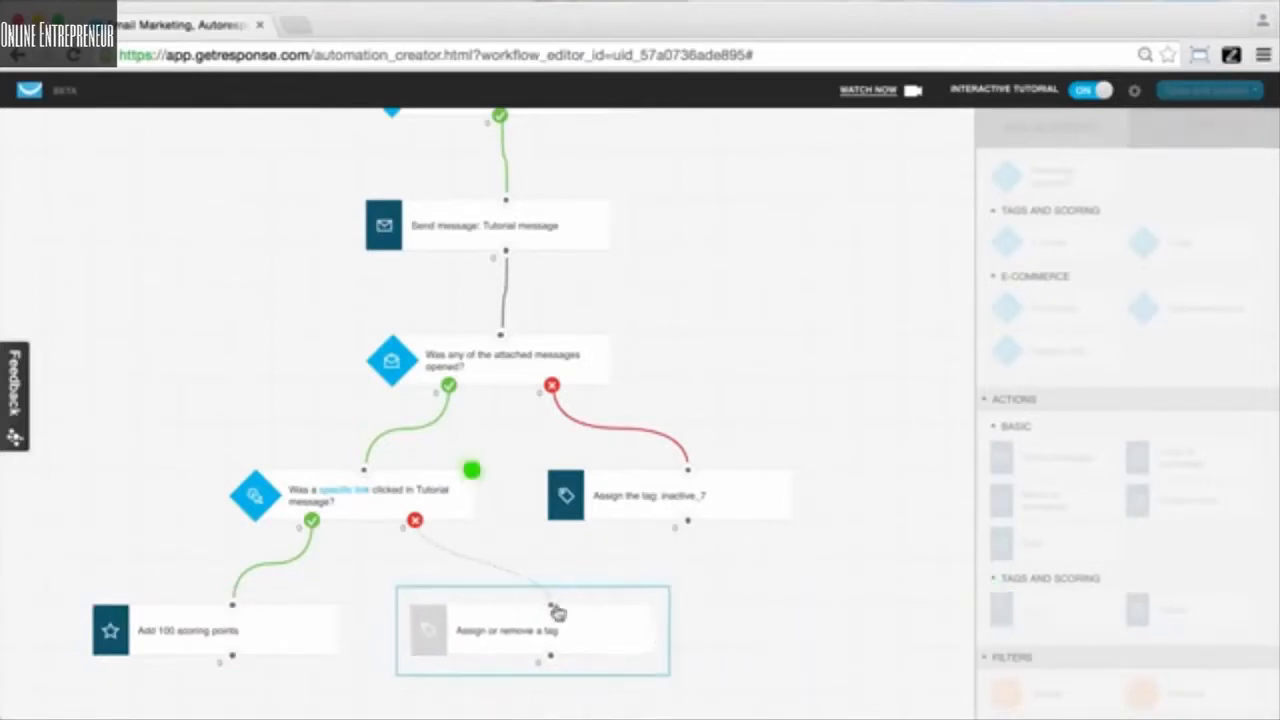
left_click_drag(551, 610, 418, 528)
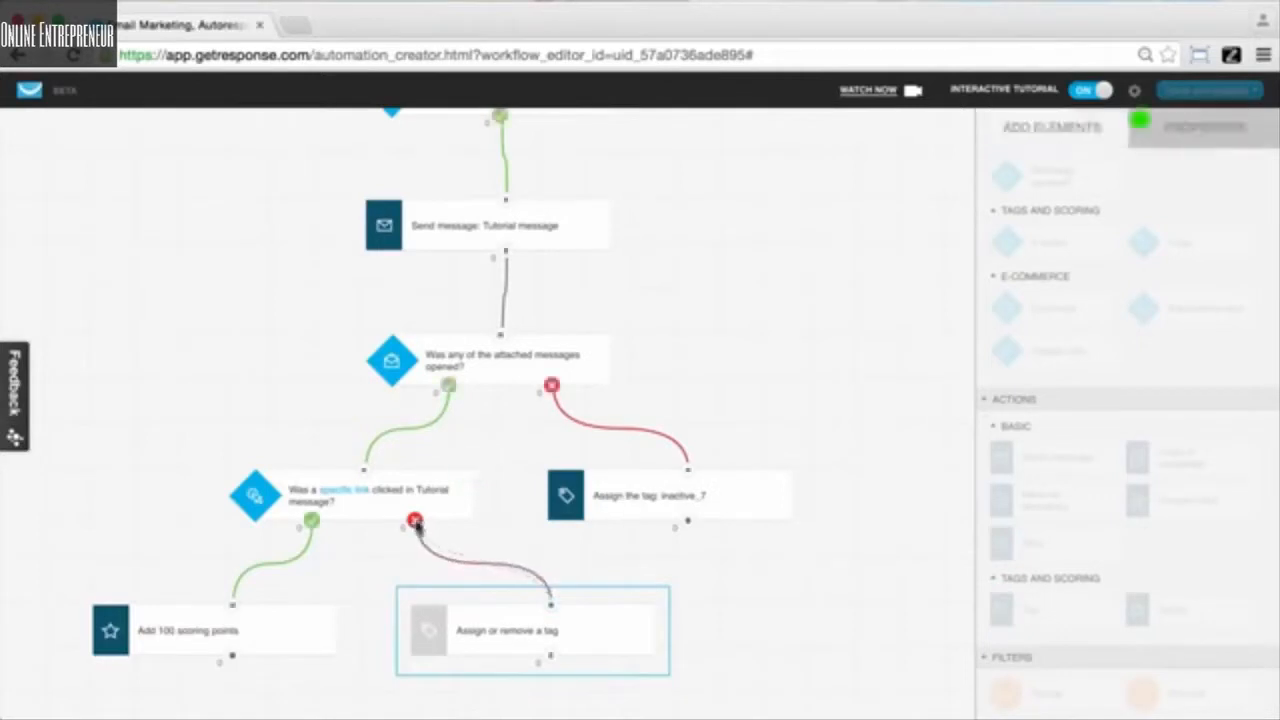
- Choose the not_engaged tag in that Tag action's properties
left_click(1200, 138)
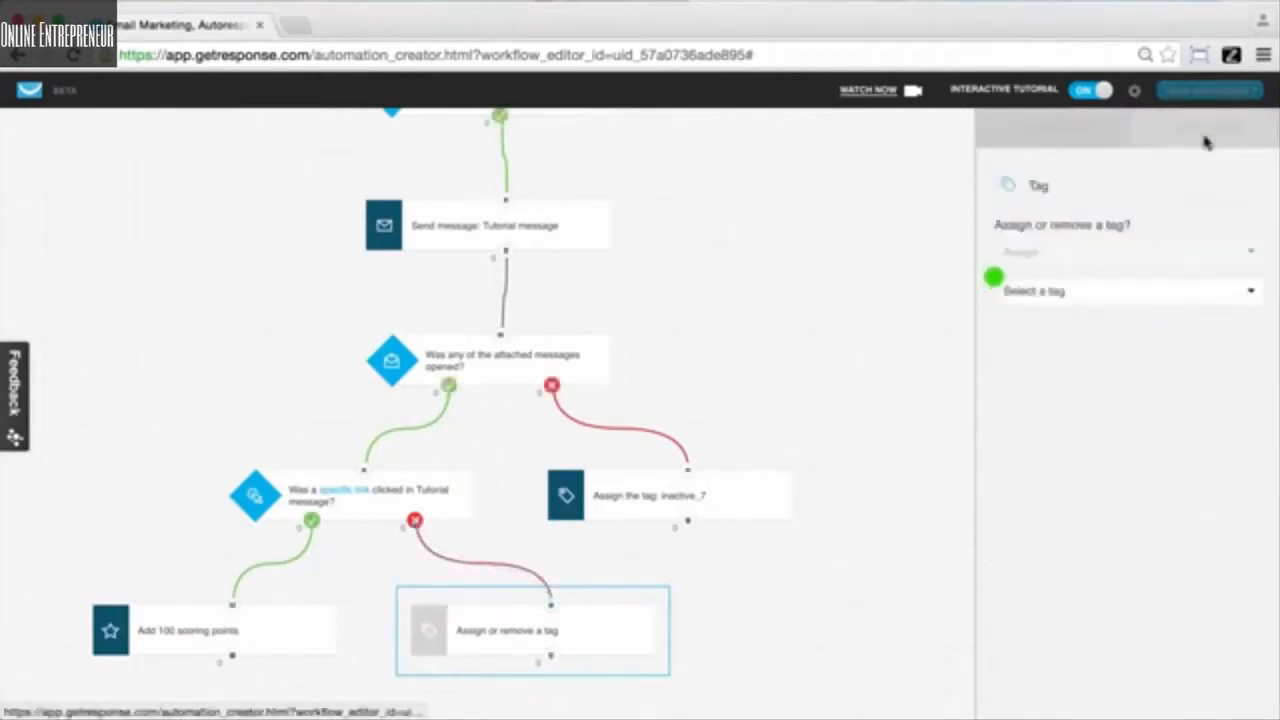
left_click(1098, 293)
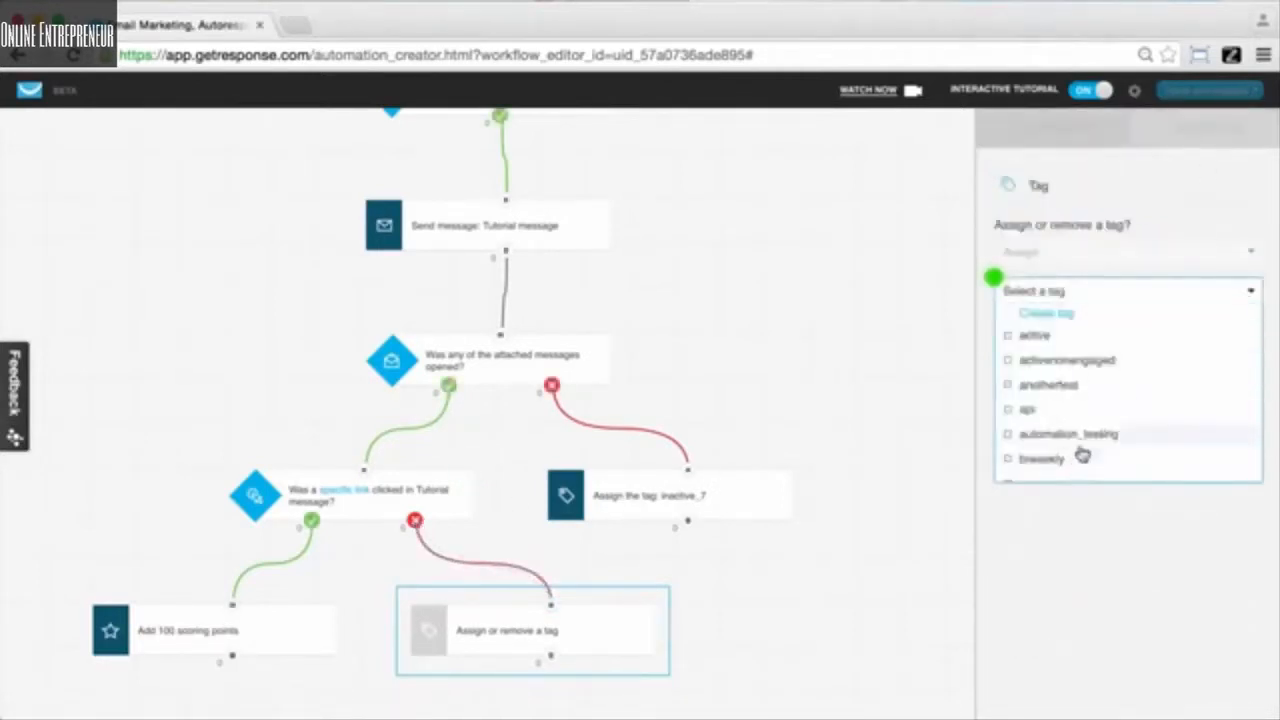
scroll(1080, 462, "down", 5)
scroll(1082, 452, "down", 3)
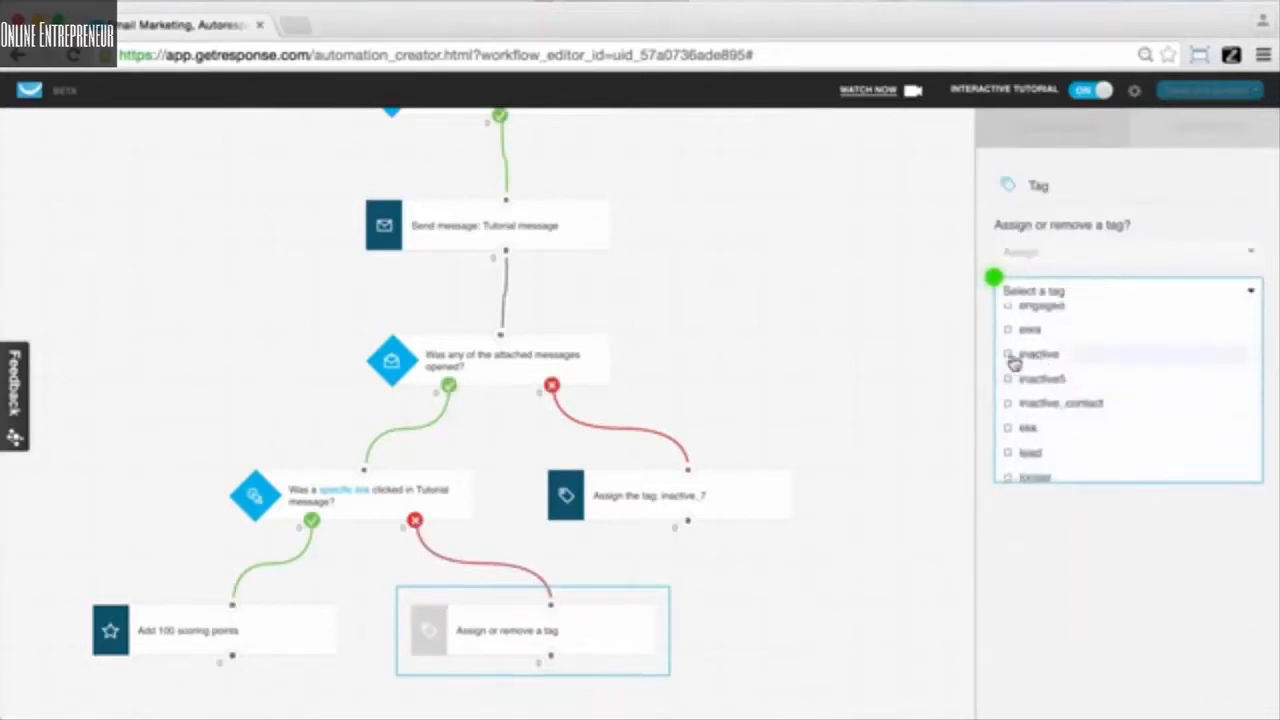
scroll(1092, 423, "down", 4)
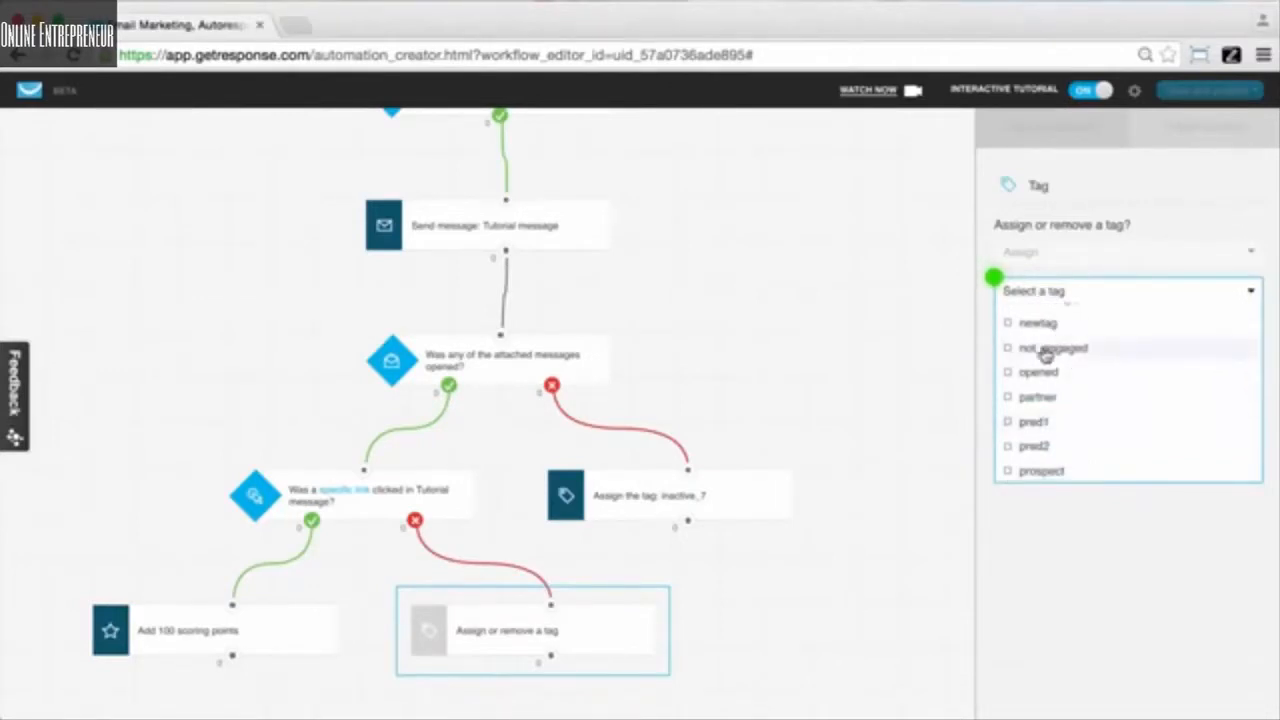
left_click(1045, 352)
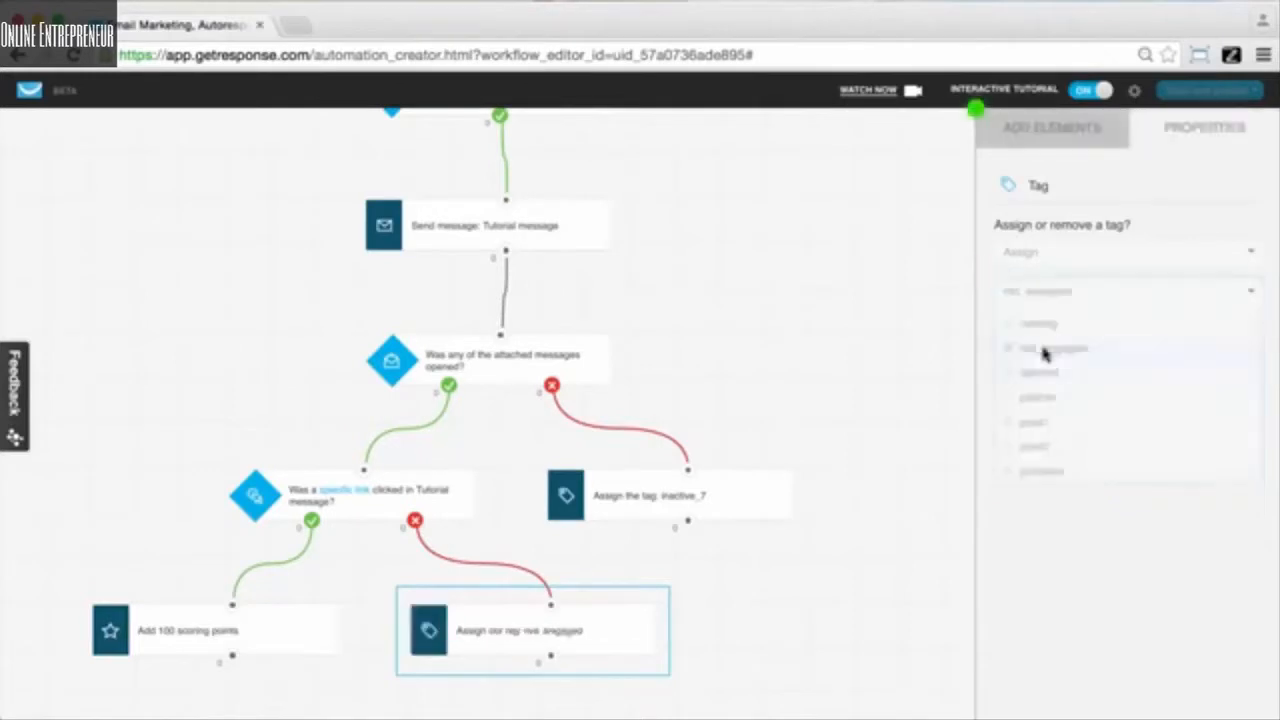
left_click(1035, 148)
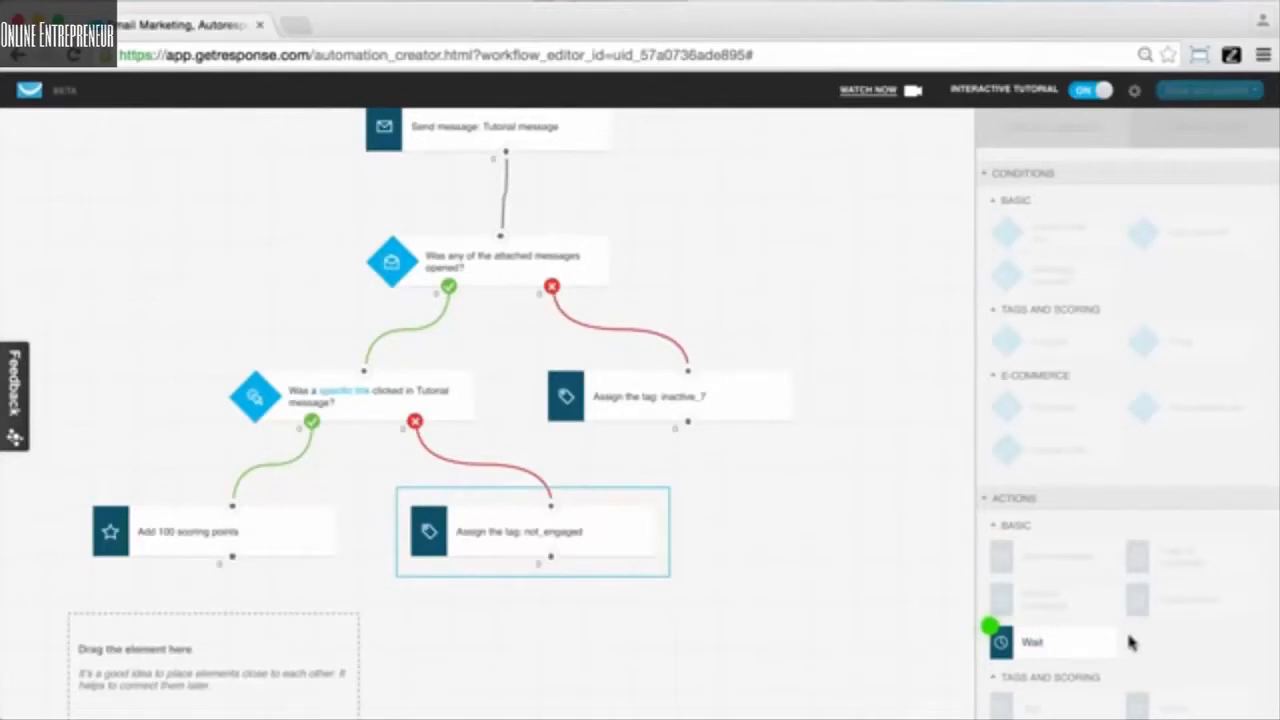
- Connect a Wait action after 'Add 100 scoring points', set to 2 days, 0 hours, 0 minutes
left_click_drag(1063, 643, 225, 646)
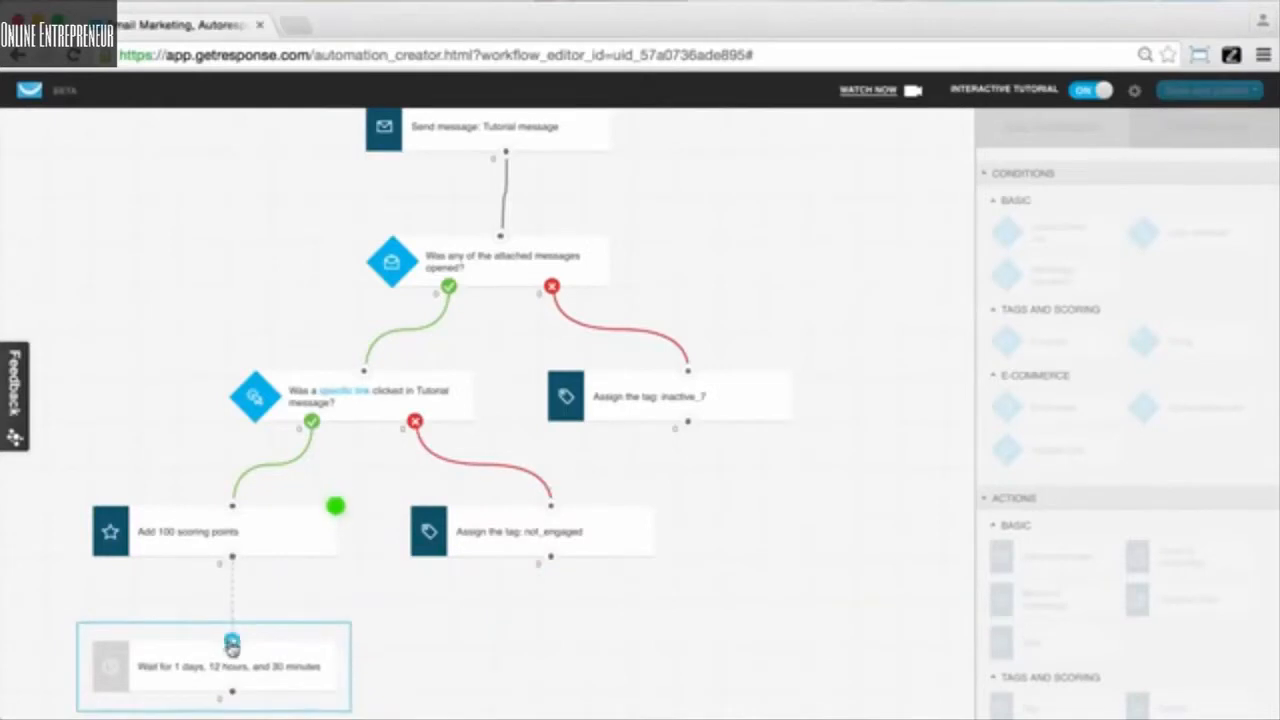
left_click_drag(232, 641, 237, 561)
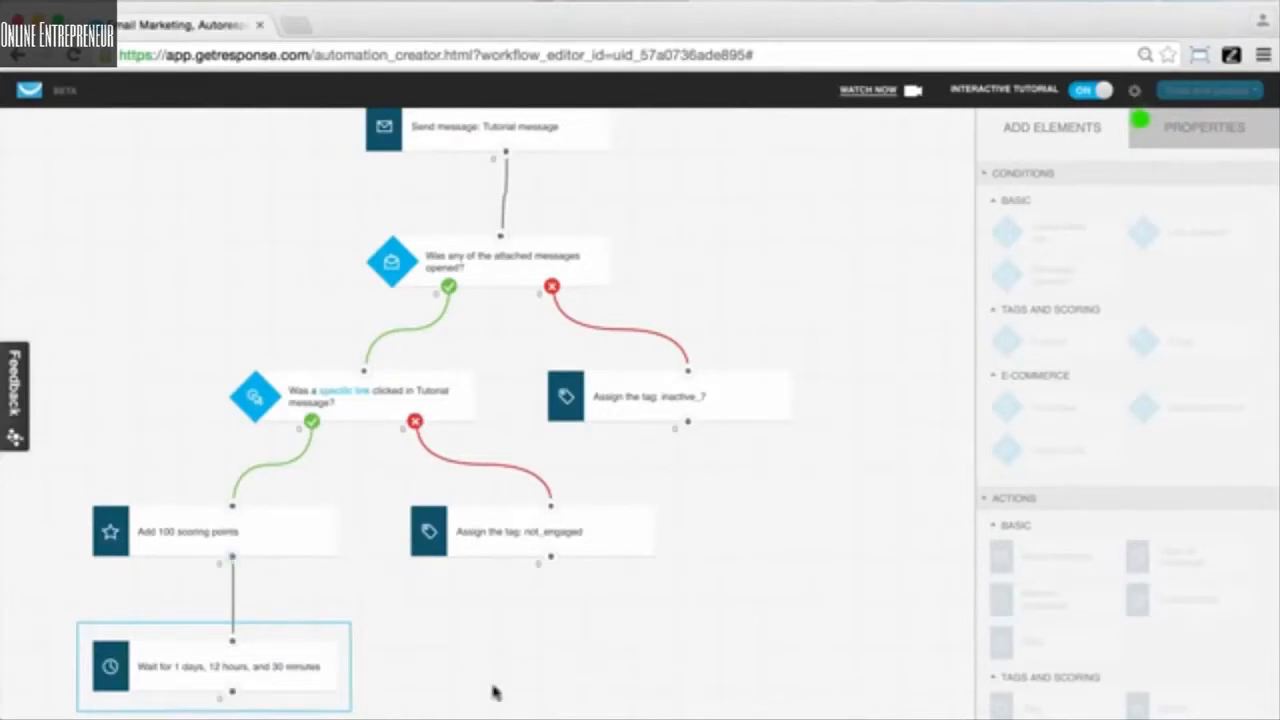
left_click(1192, 128)
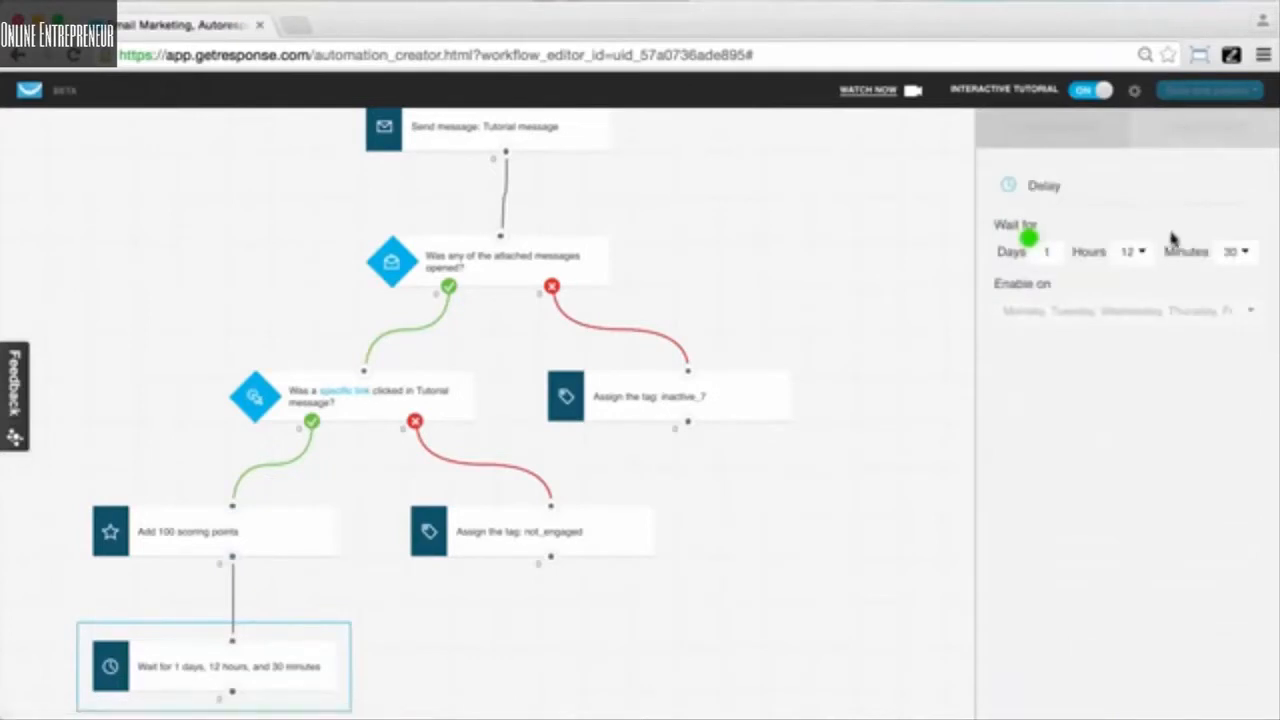
left_click(1050, 254)
key("BackSpace")
type("2")
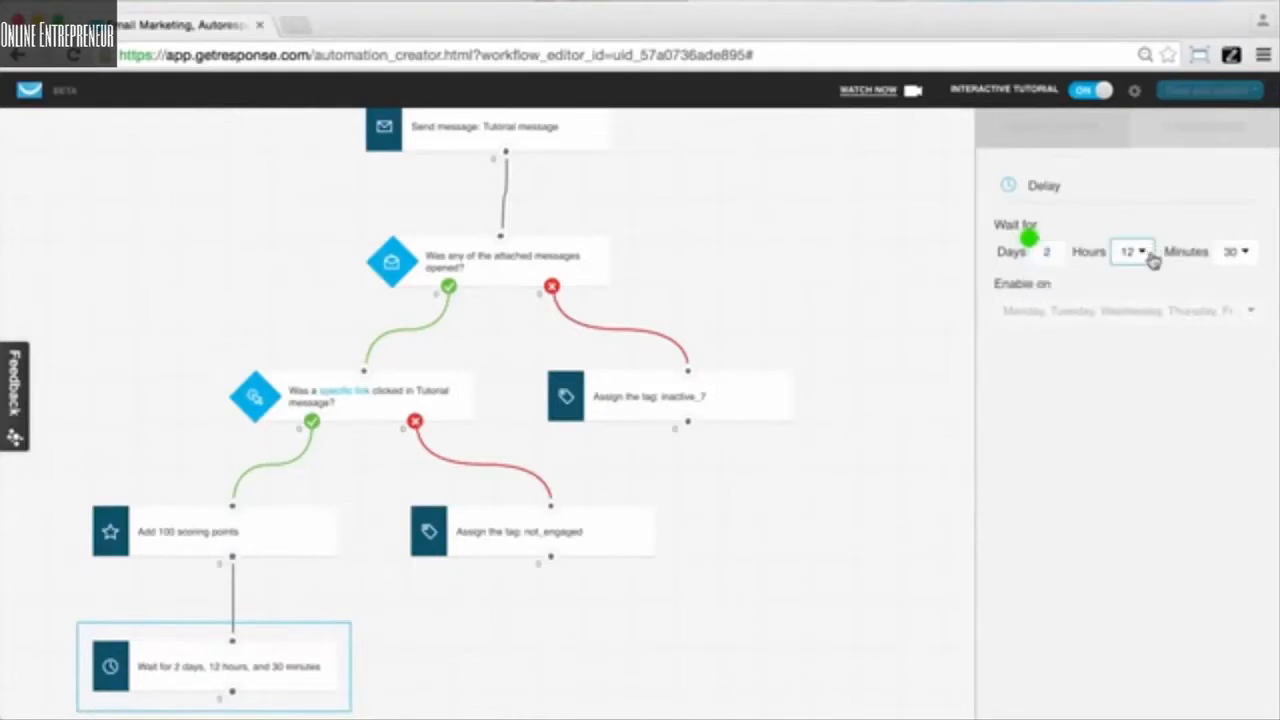
left_click(1132, 252)
left_click(1135, 276)
left_click(1245, 253)
left_click(1237, 276)
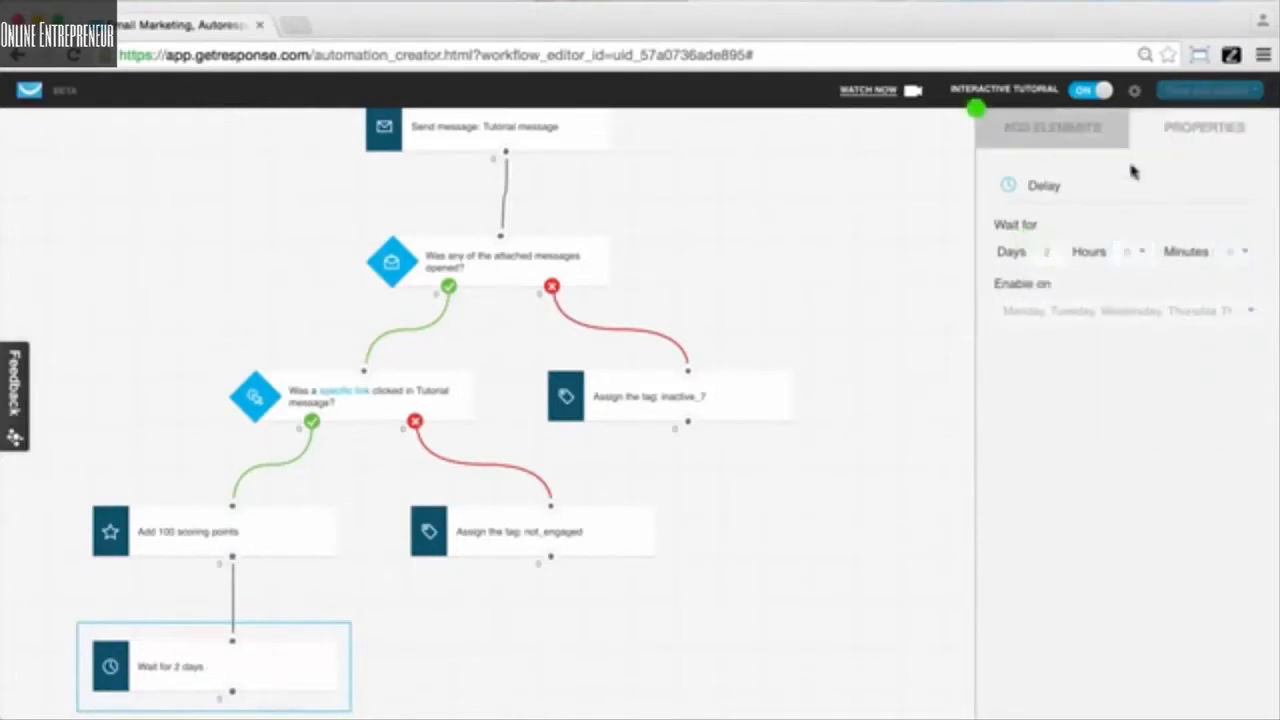
left_click(1074, 141)
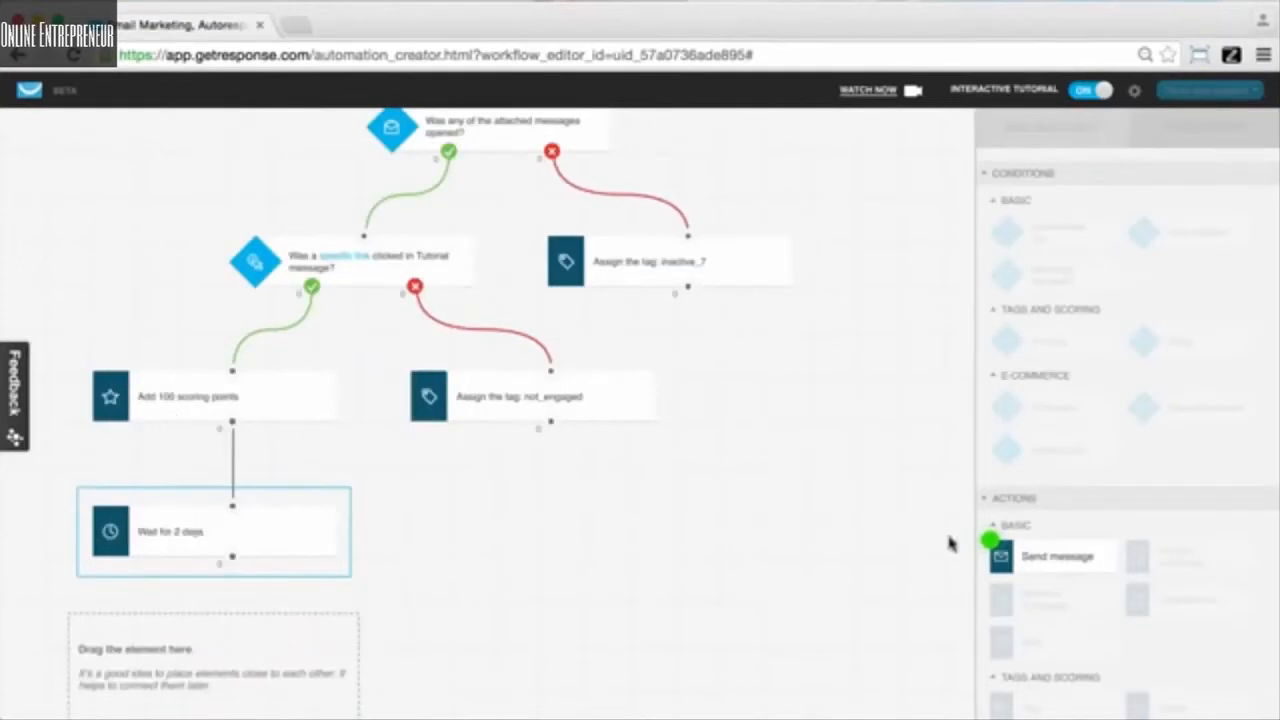
- Place a Send message action below the 2-day wait step to finish the workflow
left_click_drag(1085, 548, 232, 560)
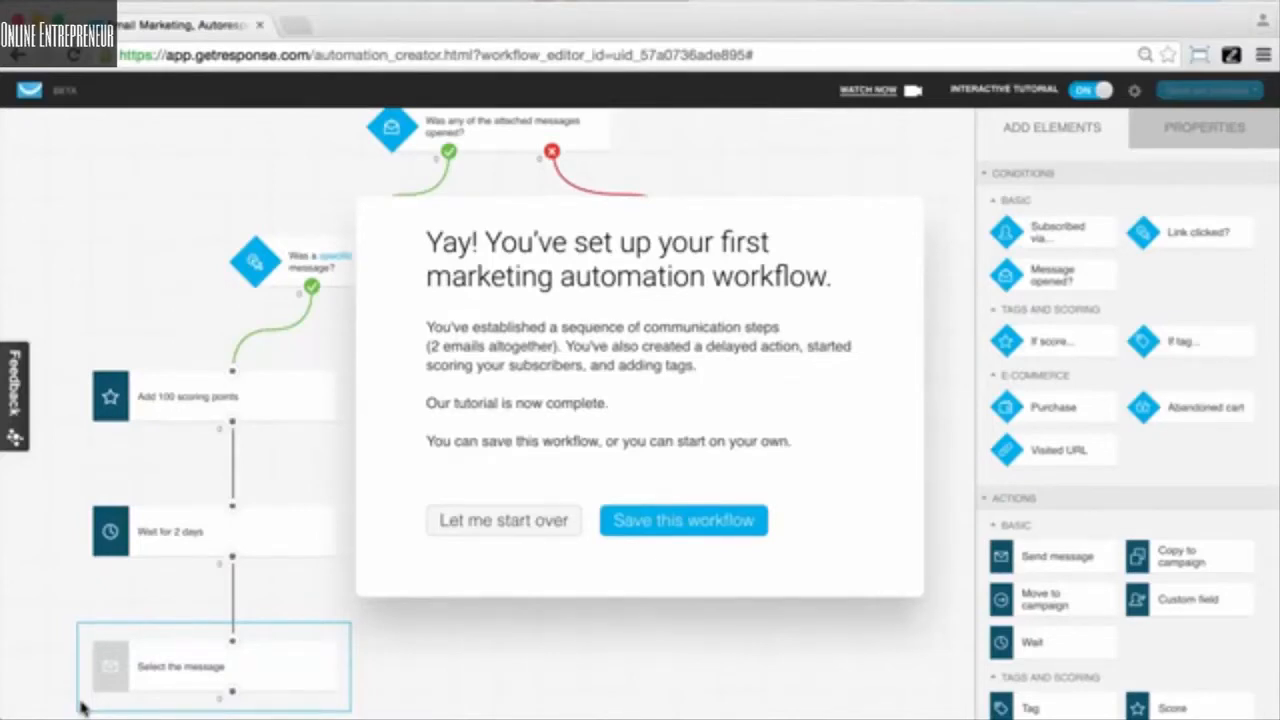
scroll(1030, 557, "down", 1)
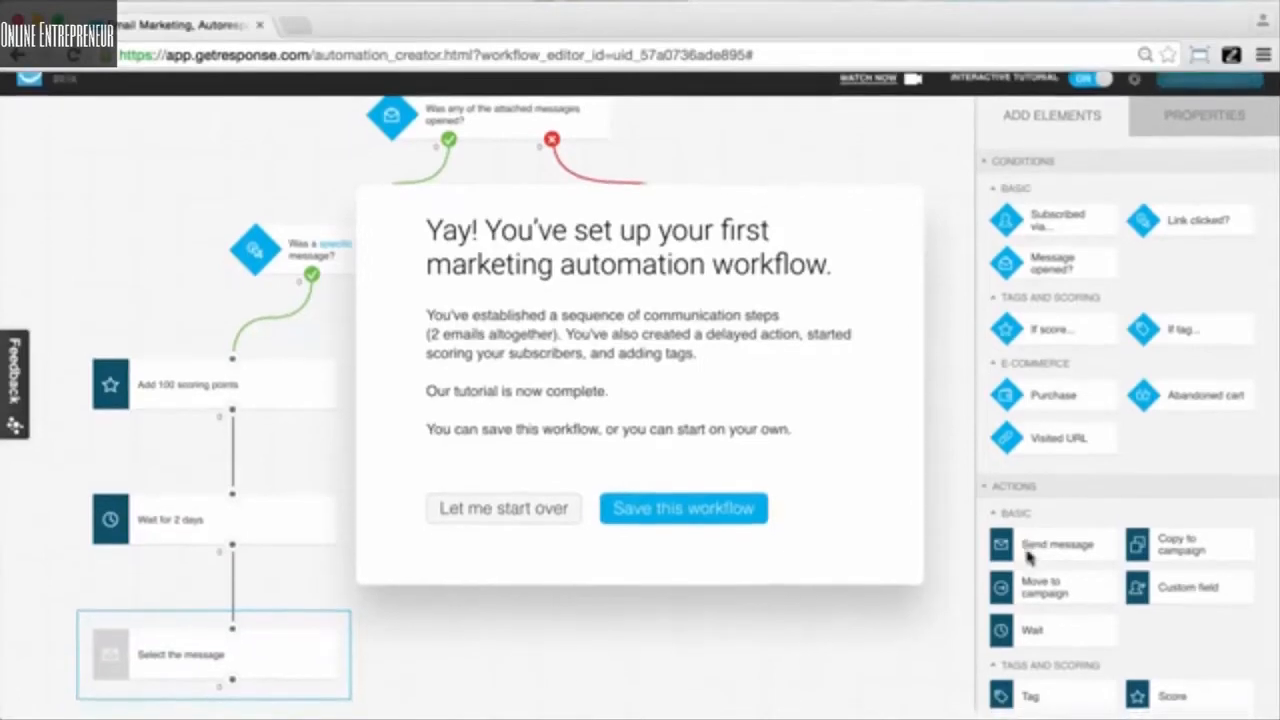